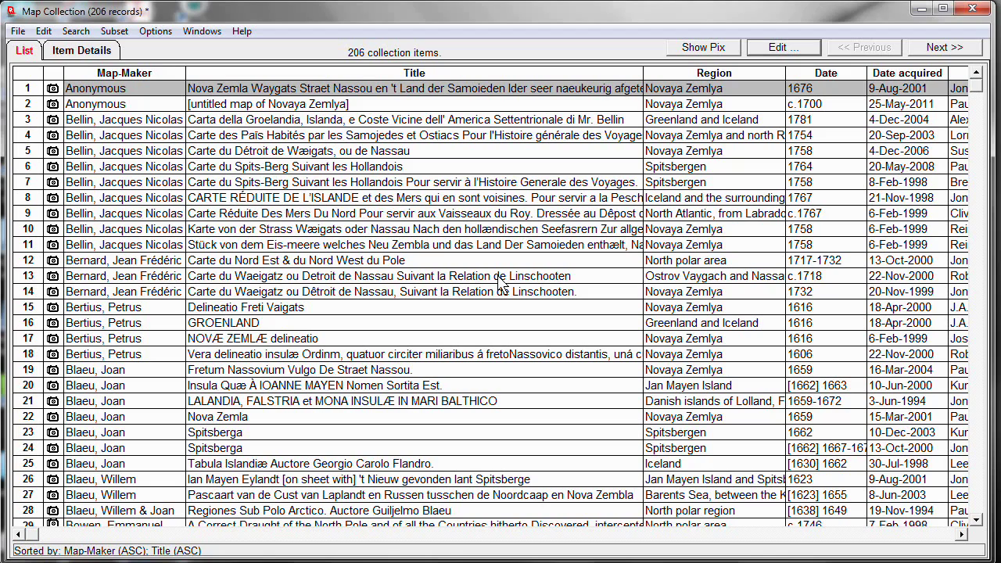
- Sort the list by Title in ascending and descending order, and return it to ascending Map-Maker order
left_click(340, 74)
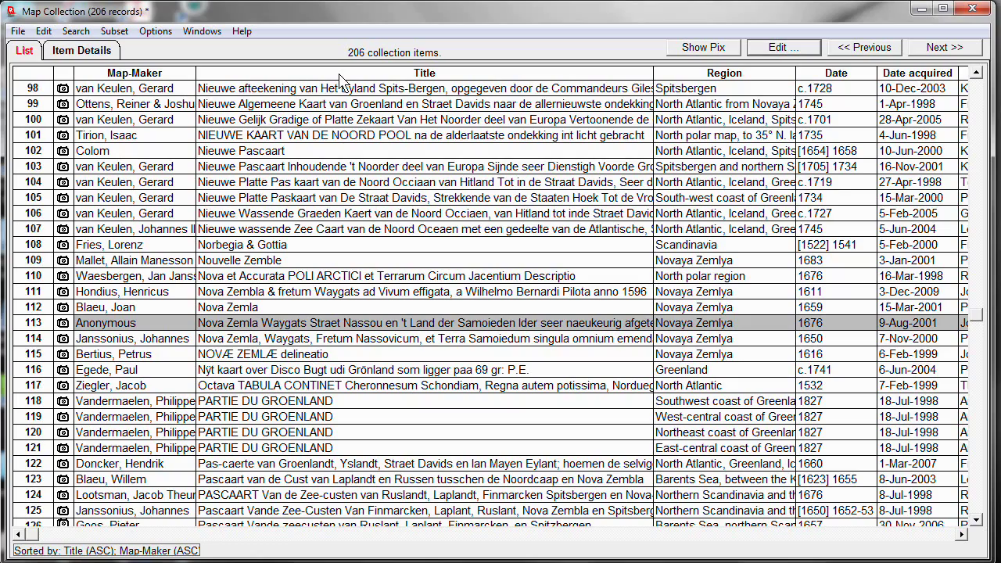
left_click(339, 75)
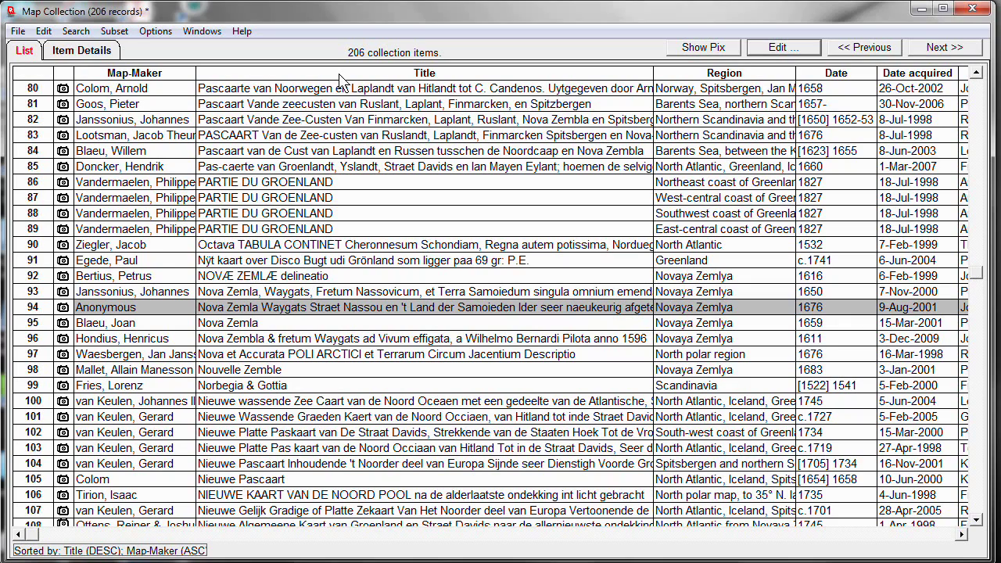
left_click(340, 79)
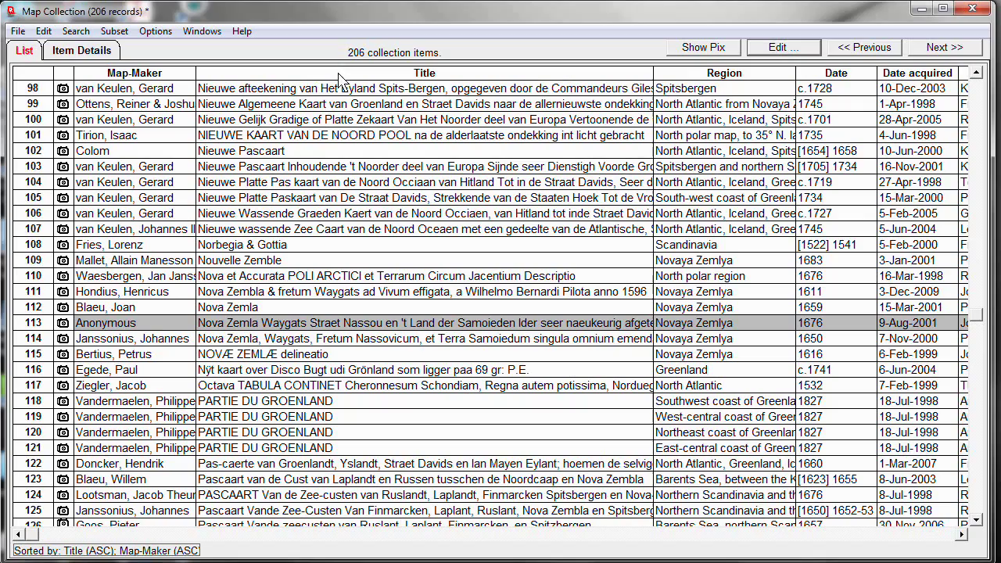
left_click(101, 75)
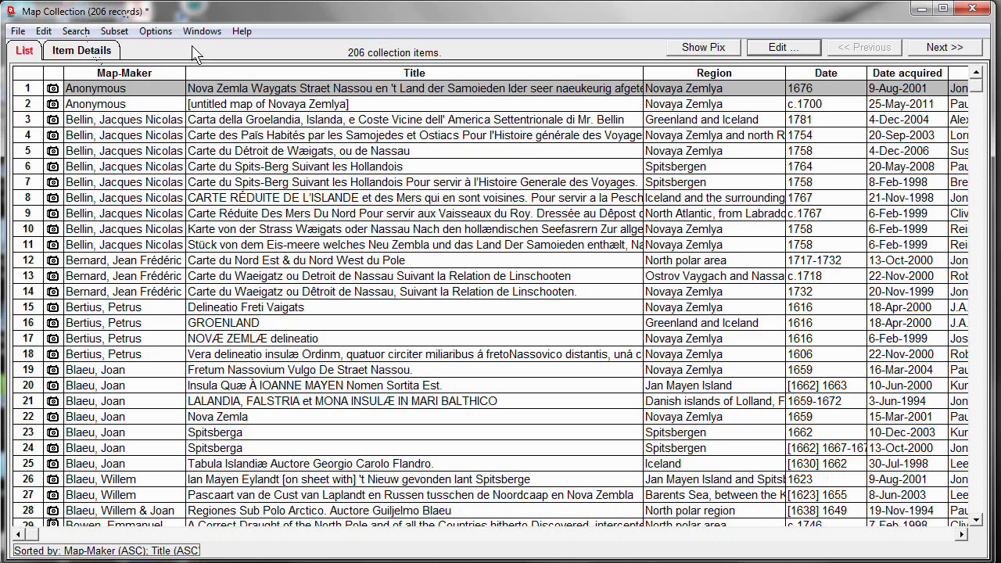
- Add the Height and Width fields to the fields shown in the collection list
left_click(155, 31)
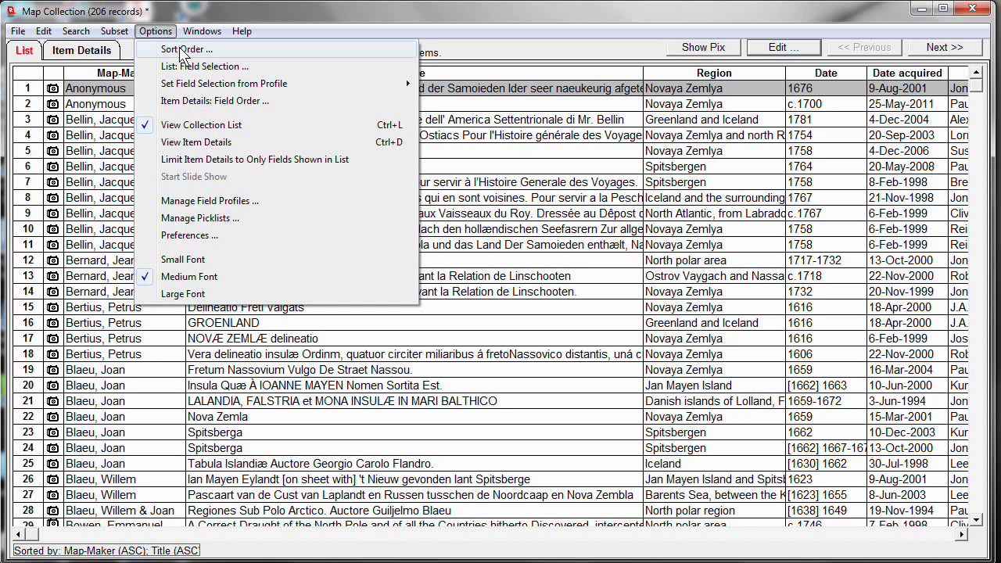
left_click(195, 66)
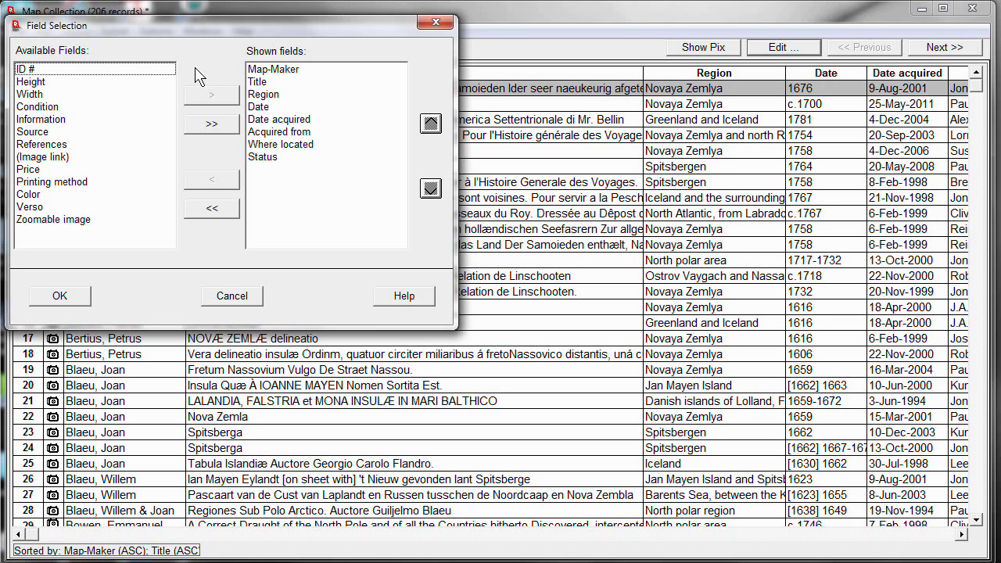
left_click(37, 83)
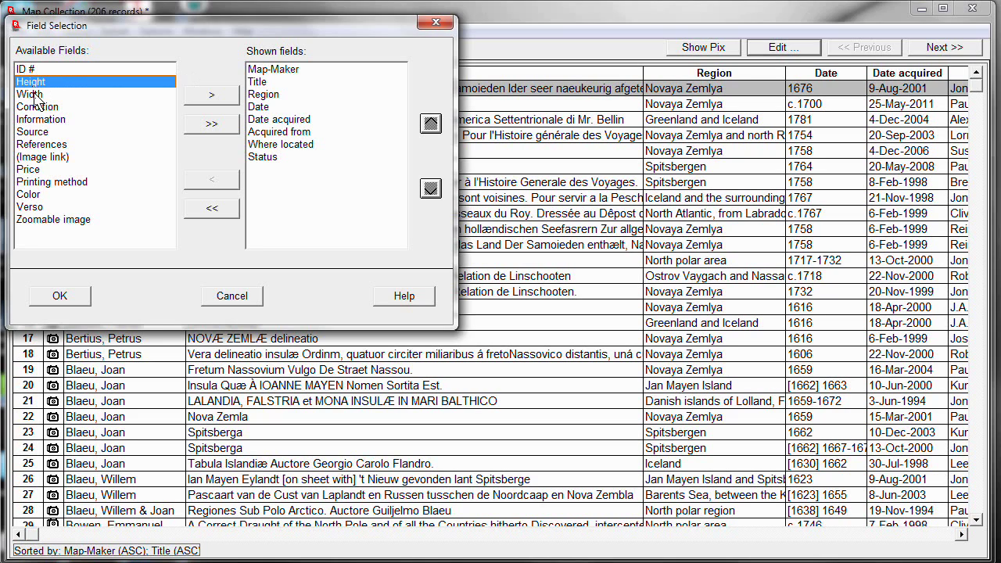
left_click(33, 94, "shift")
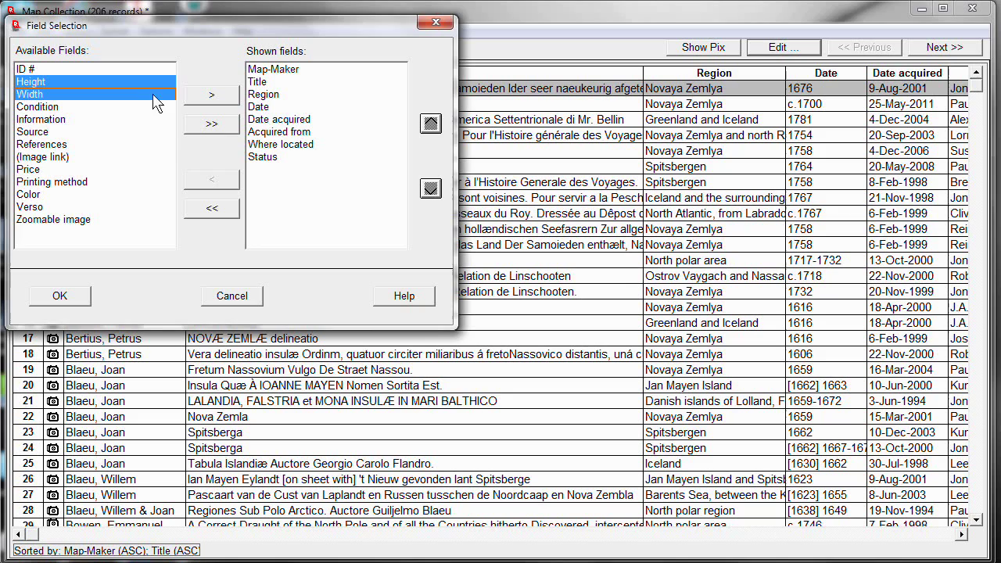
left_click(189, 97)
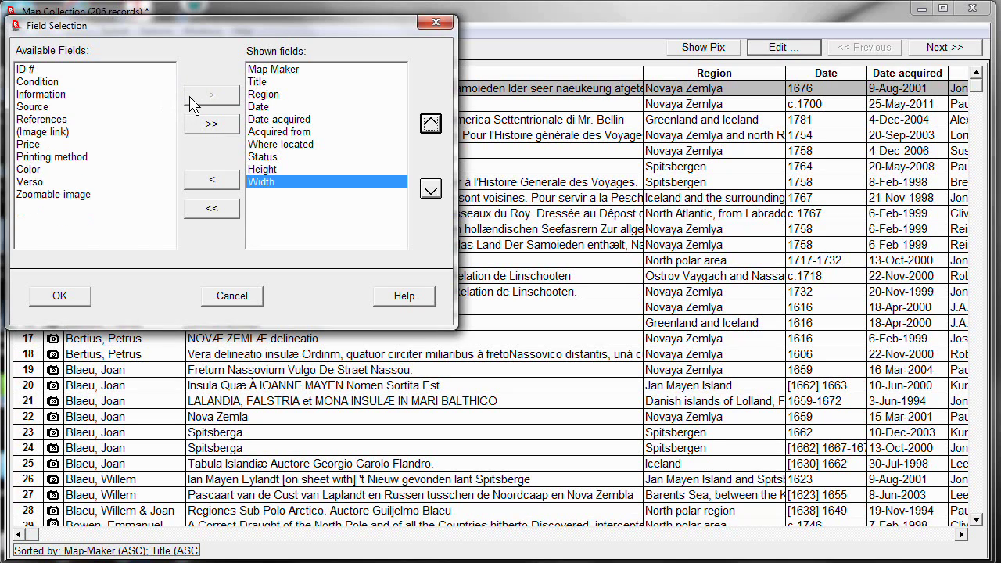
- Reorder the shown fields so that Height and Width come directly after Title, and apply the field selection
left_click(263, 170, "shift")
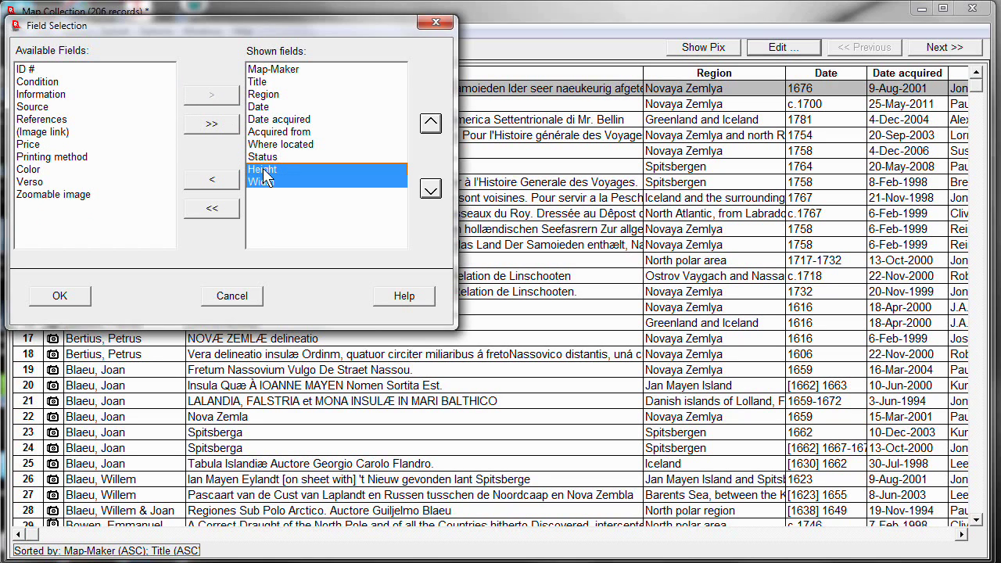
left_click(429, 124)
left_click(430, 123)
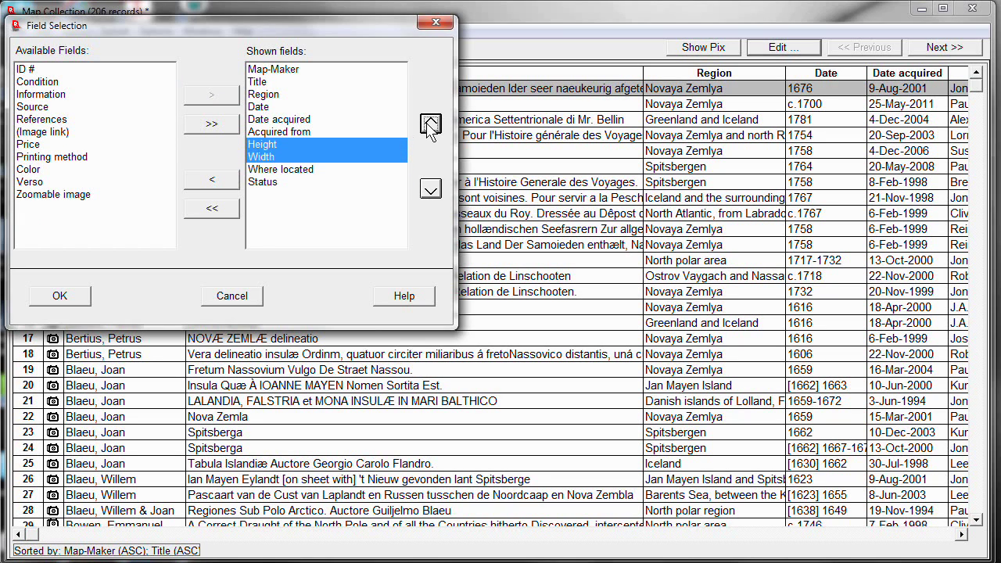
left_click(429, 124)
left_click(430, 123)
left_click(430, 123)
left_click(429, 123)
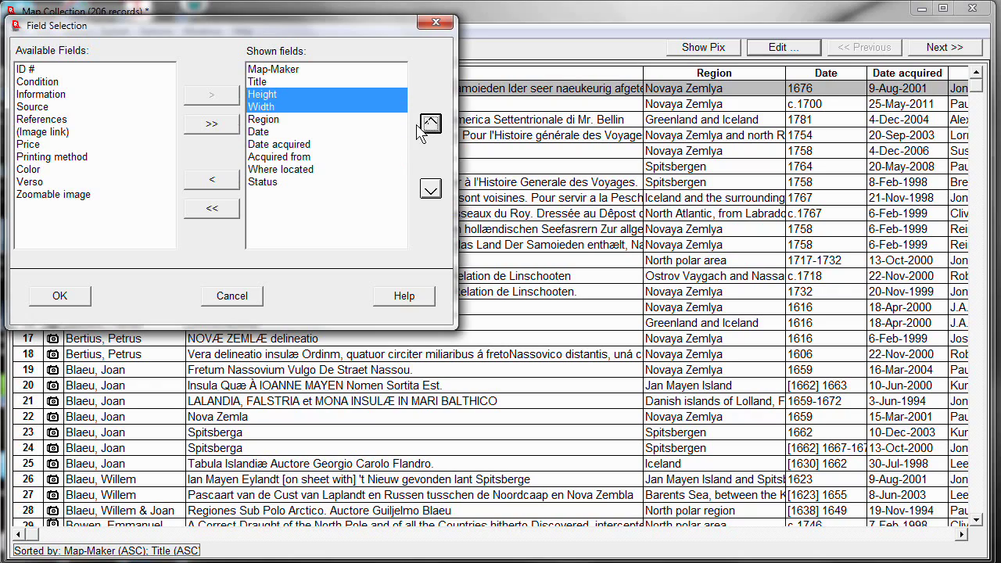
left_click(66, 299)
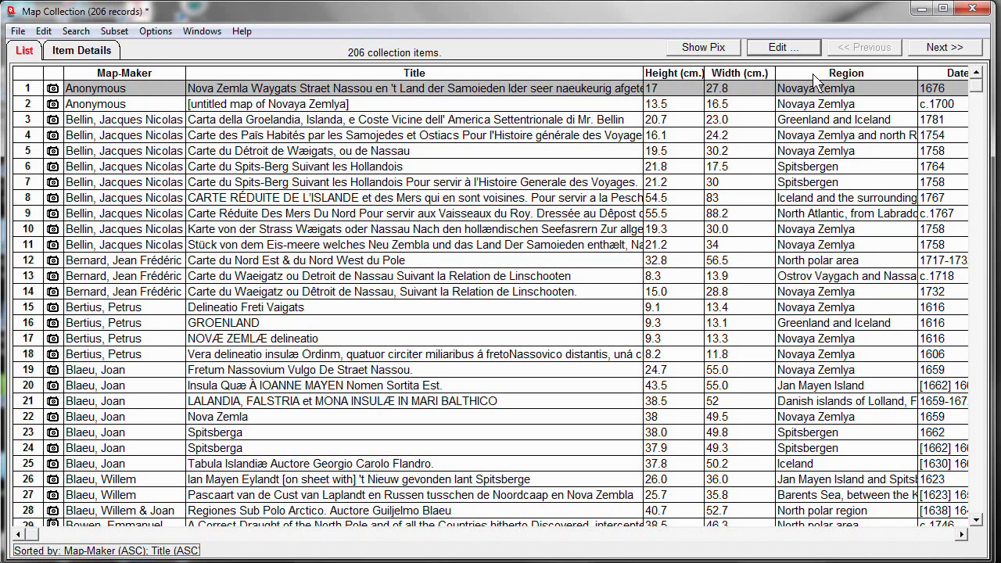
- Move the Region column in front of Height, and adjust the column widths to make Map-Maker wider and Title narrower
left_click_drag(817, 81, 673, 92)
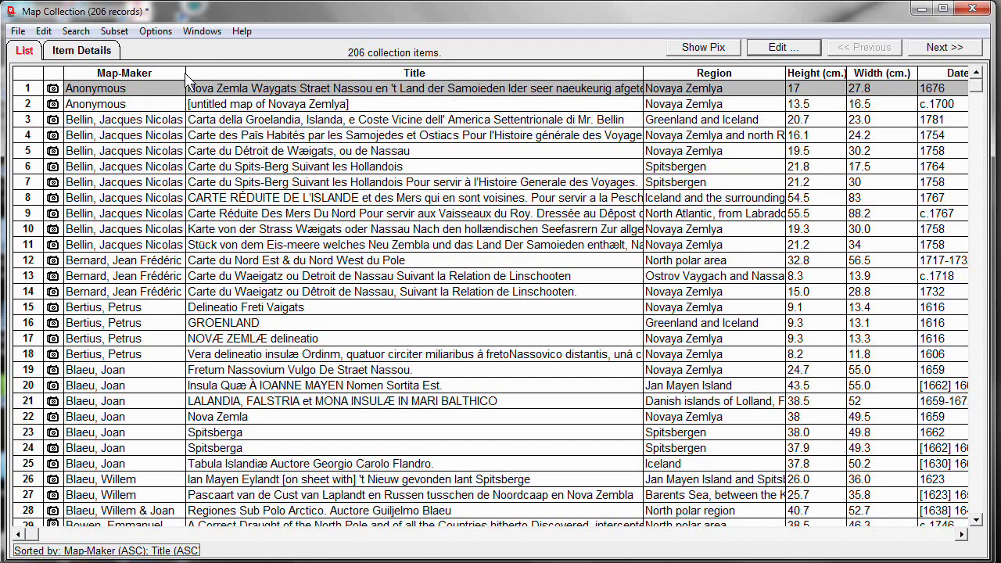
left_click_drag(186, 78, 229, 82)
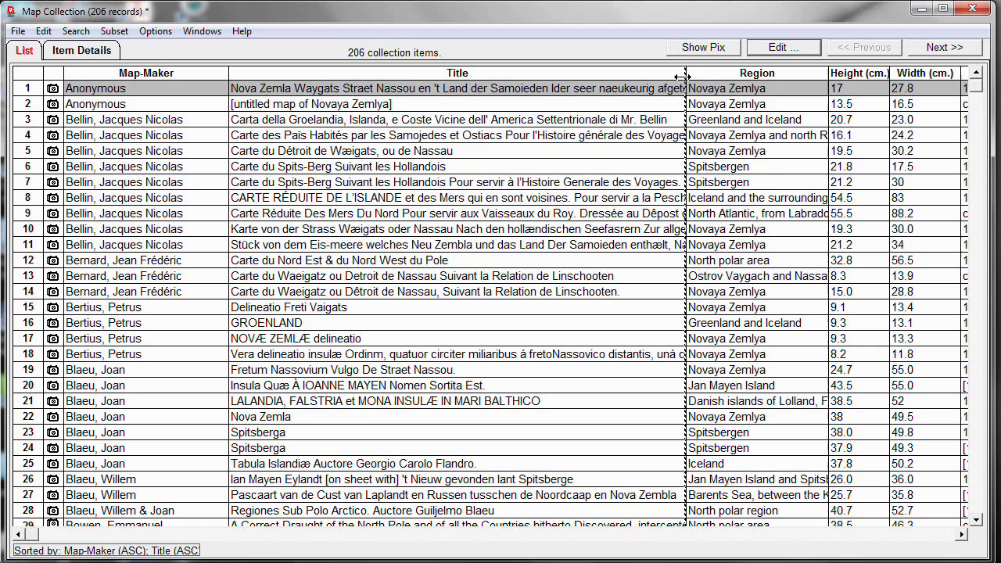
left_click_drag(687, 78, 614, 85)
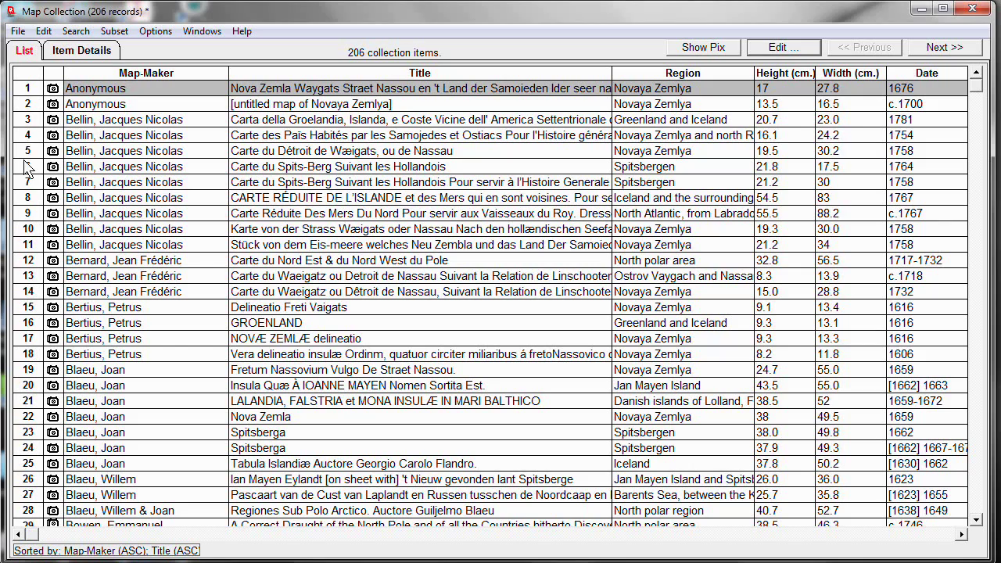
- Increase the row height so long titles wrap over several lines, and reduce it back to about one line
left_click_drag(27, 168, 17, 202)
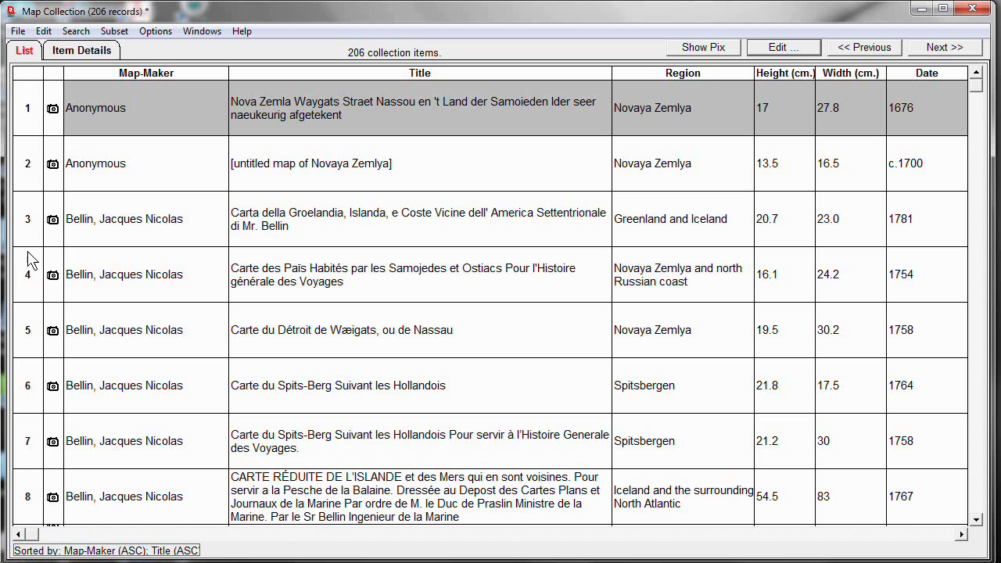
left_click_drag(22, 246, 27, 209)
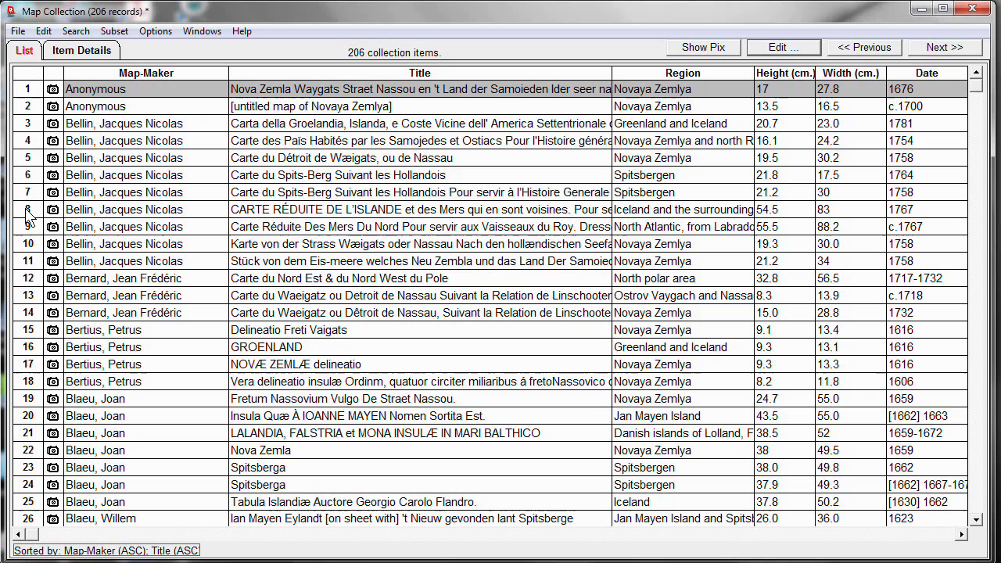
- Try the small font and the large font on the collection list
left_click(156, 35)
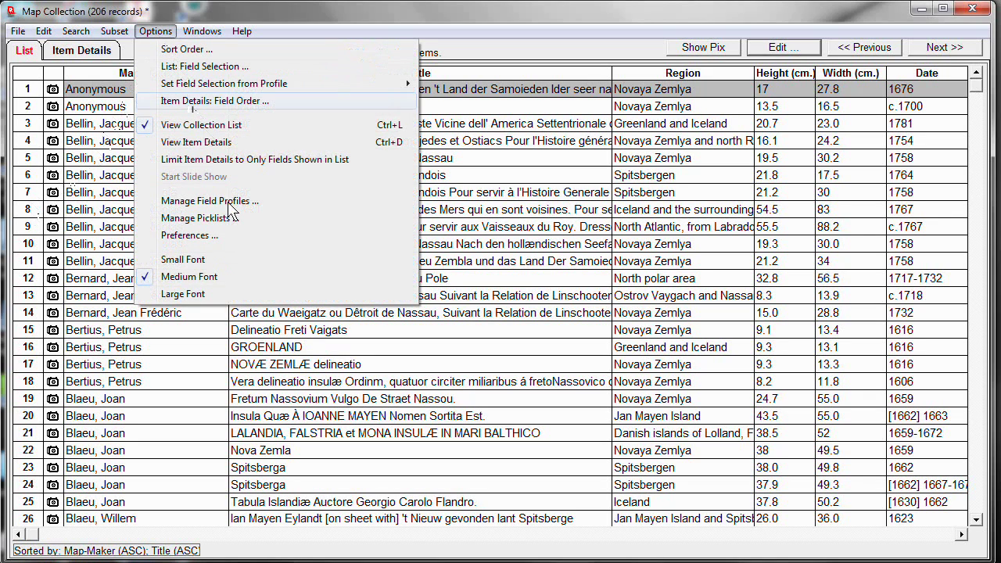
left_click(227, 261)
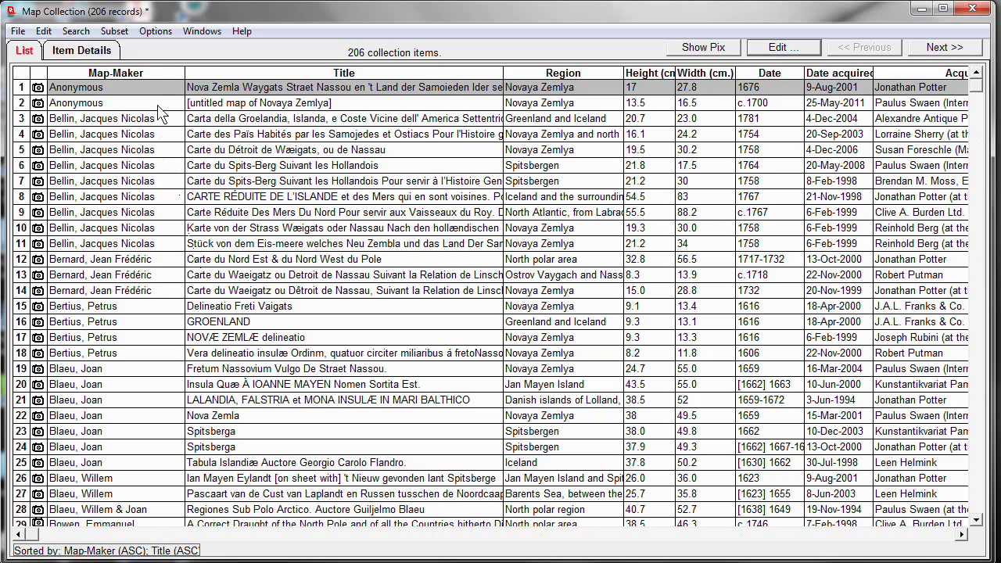
left_click(150, 34)
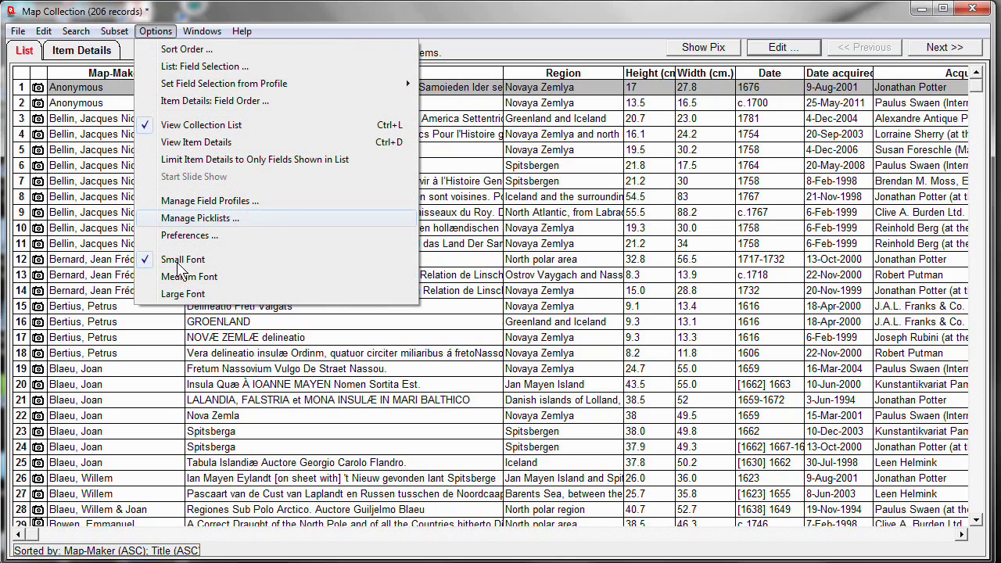
left_click(184, 295)
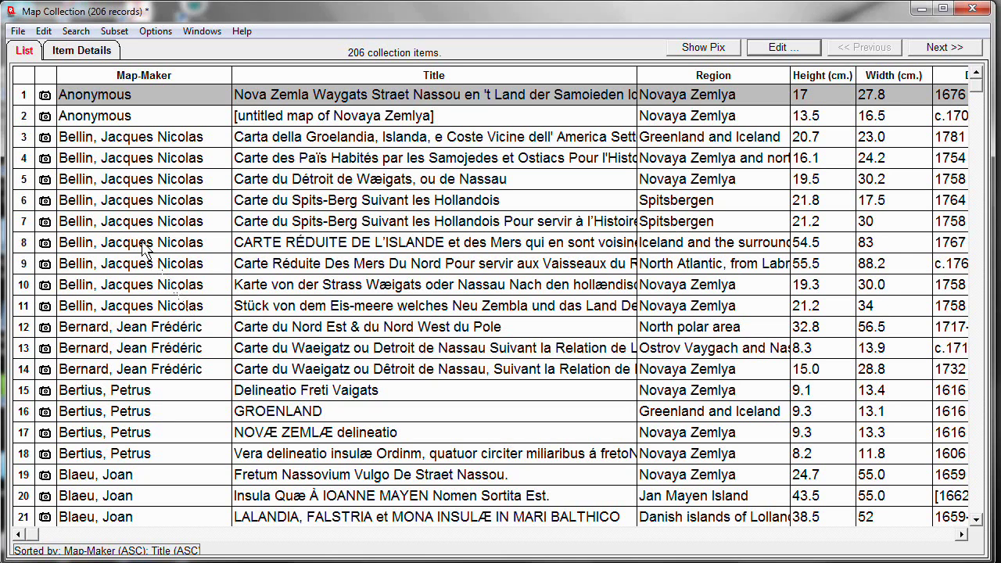
- Show the item details of the first map and set the font size to medium
left_click(77, 57)
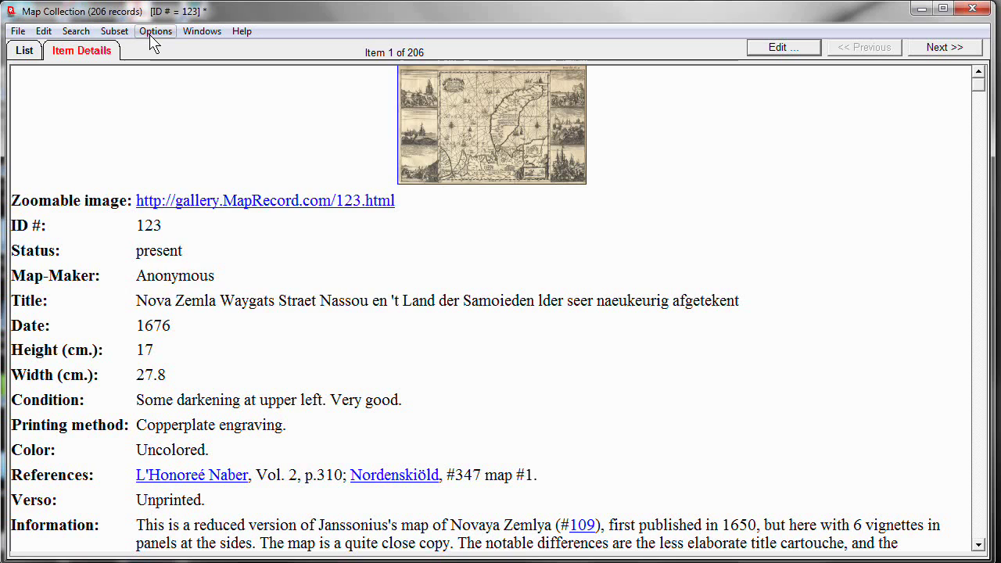
left_click(155, 33)
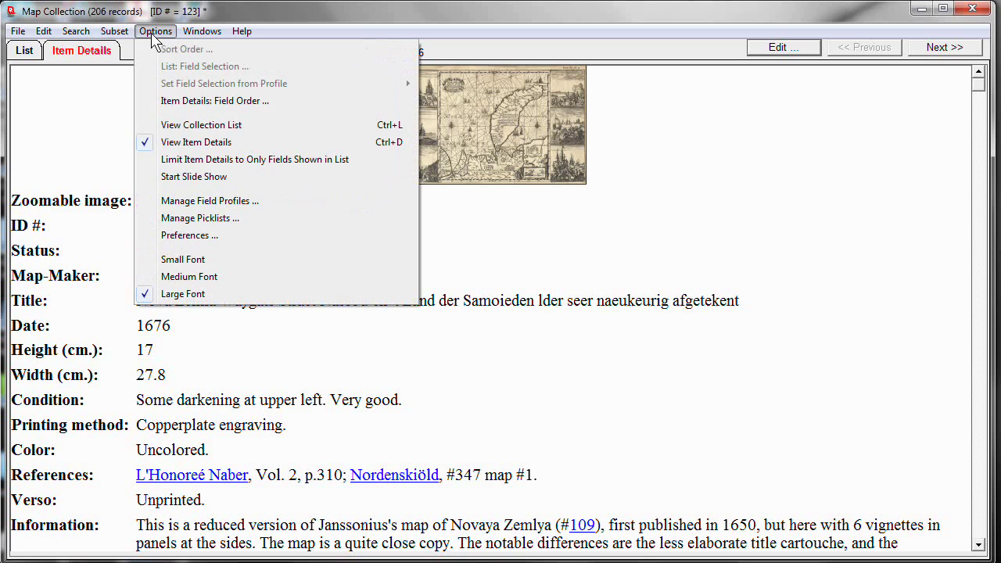
left_click(176, 283)
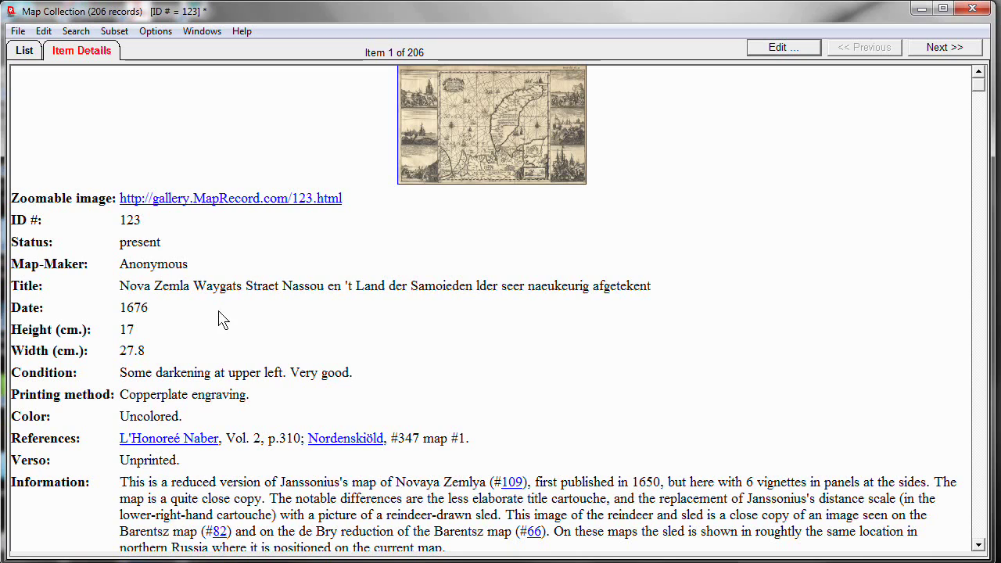
- Set the maximum thumbnail size in the collection's image preferences to 400 pixels high by 500 pixels wide
left_click(151, 35)
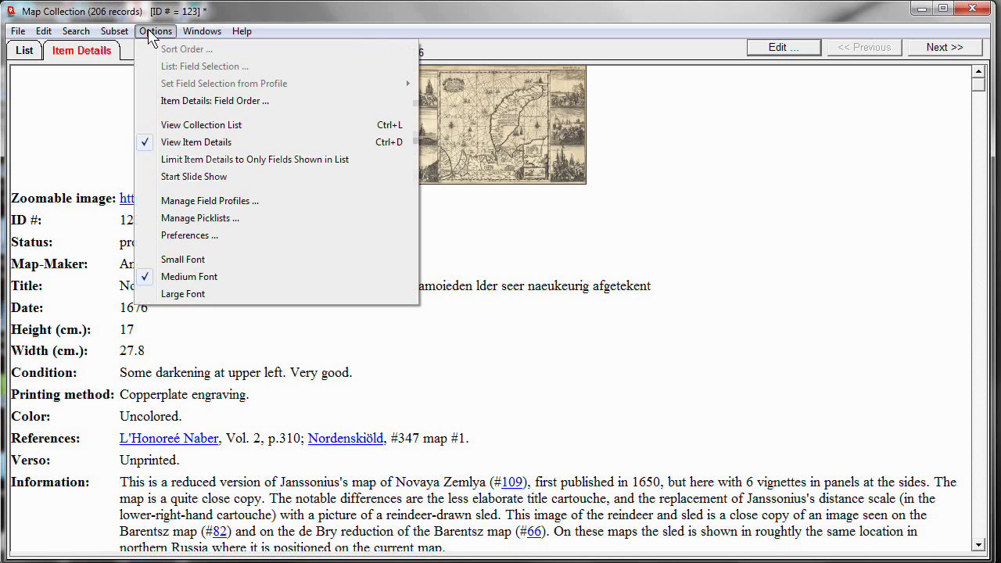
left_click(182, 239)
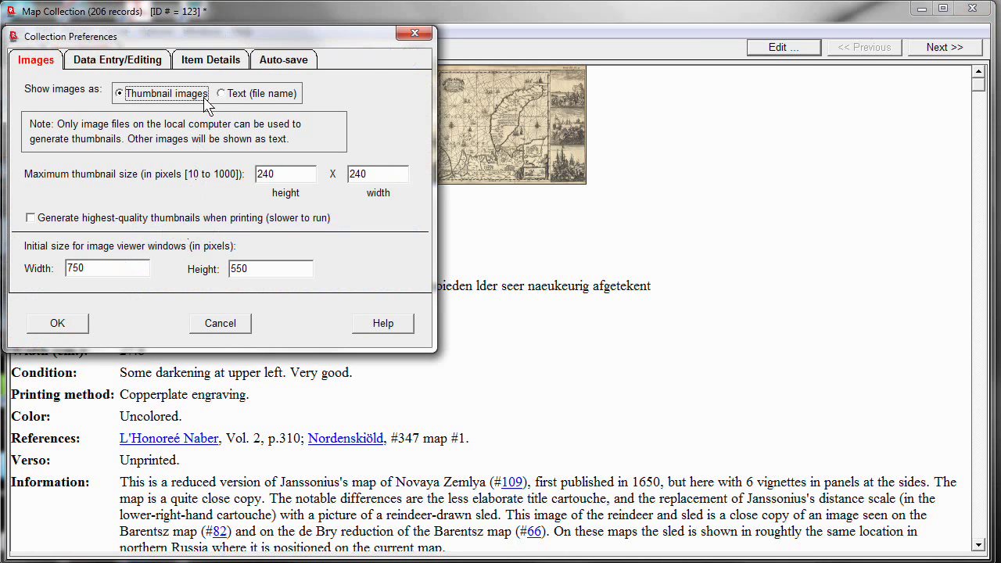
left_click(209, 63)
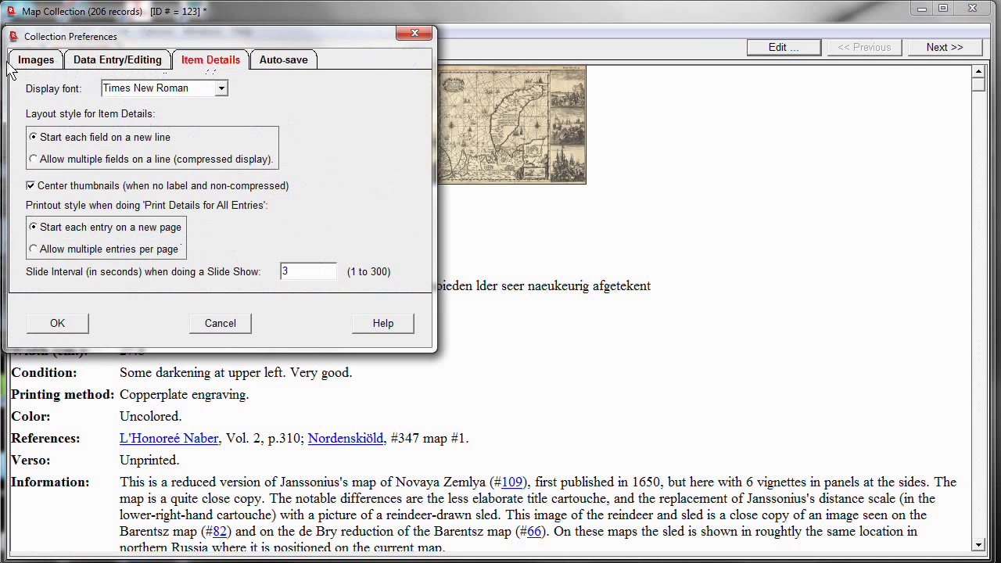
left_click(37, 63)
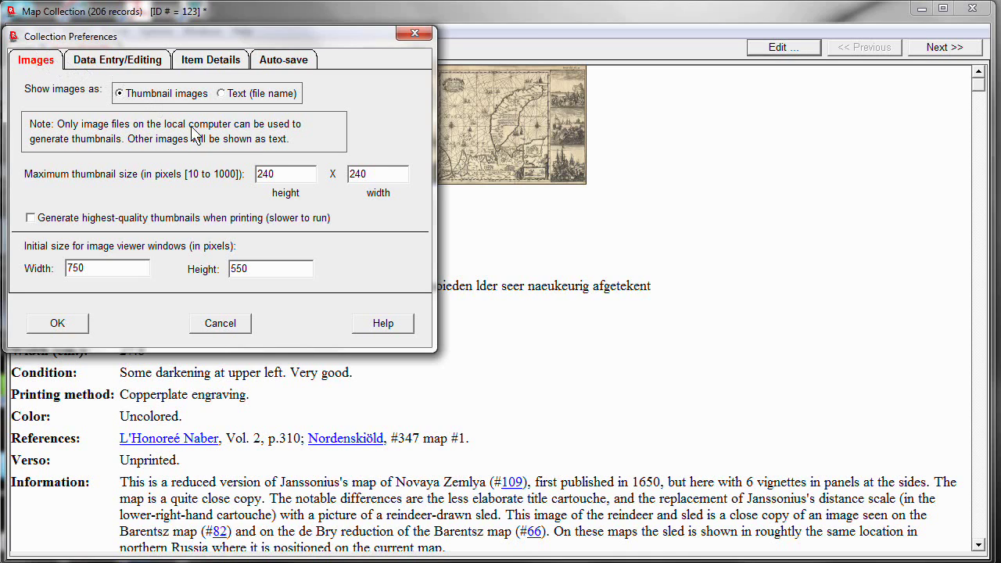
key("Tab")
type("400")
left_click_drag(368, 174, 350, 173)
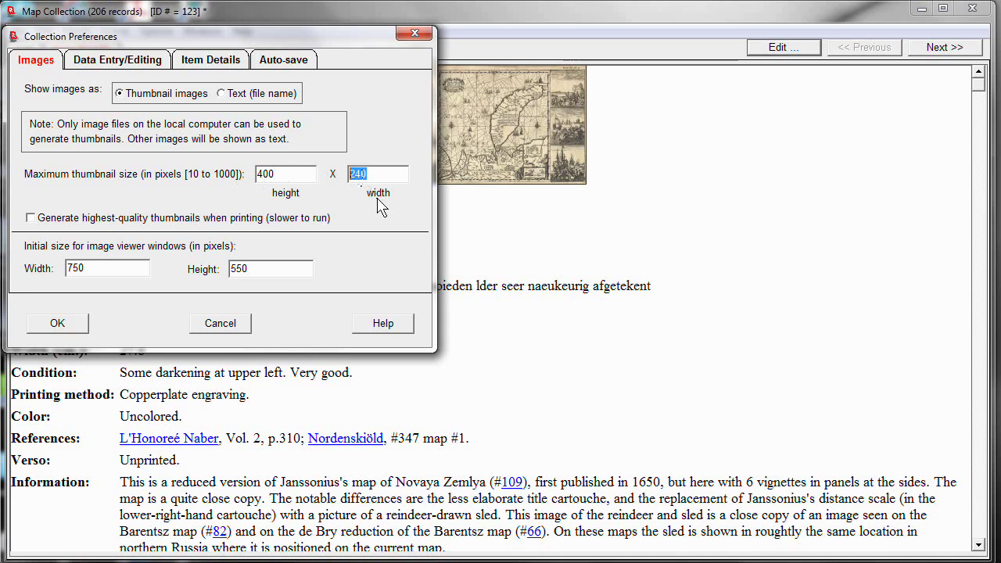
type("500")
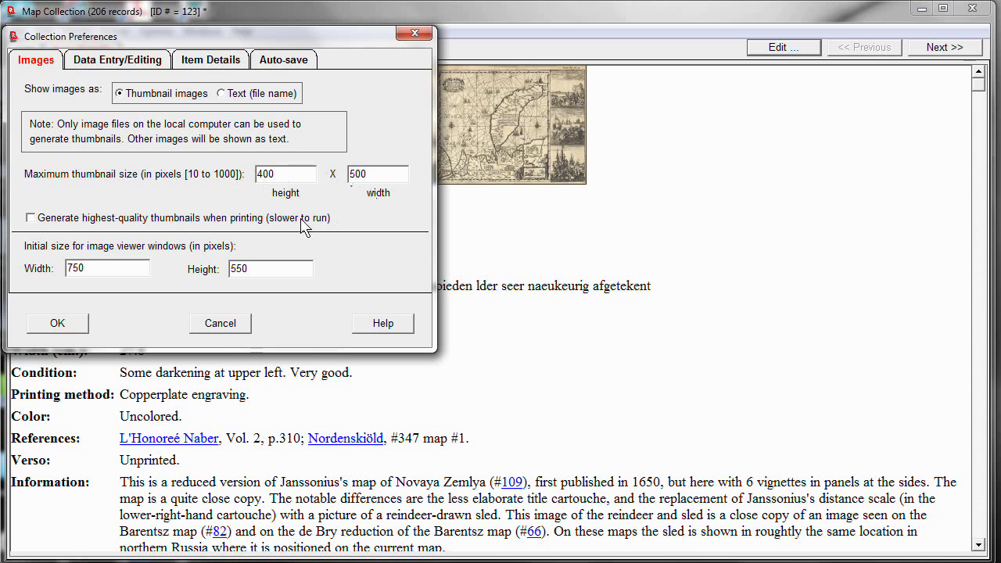
left_click(57, 325)
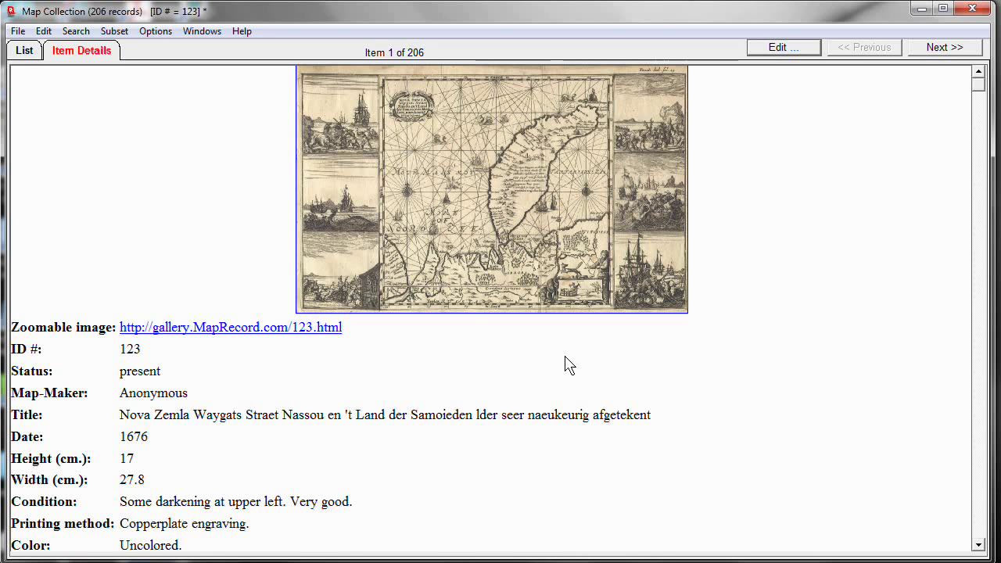
- Move the Region field directly below Title in the item details field order
left_click(153, 36)
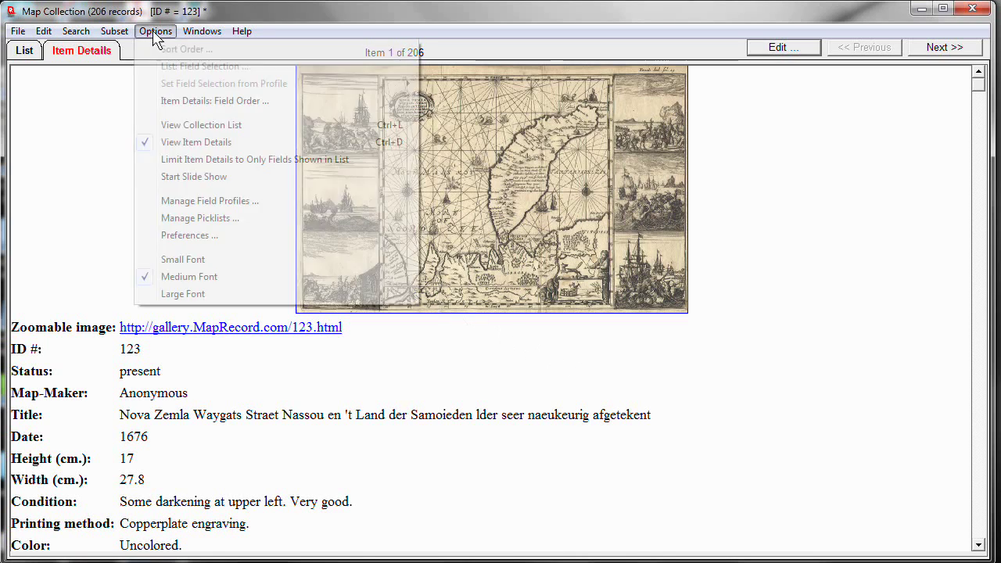
left_click(195, 105)
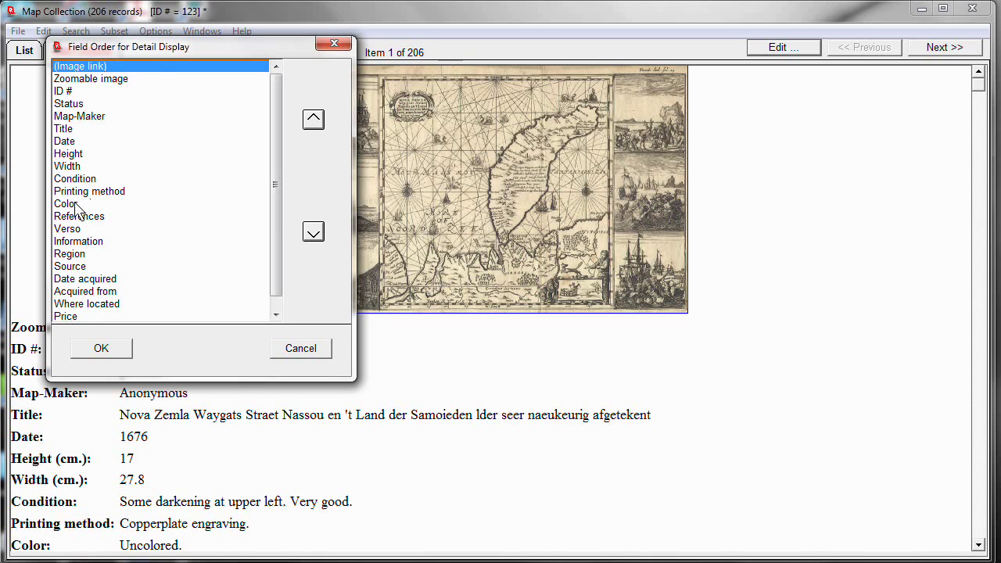
left_click(70, 254)
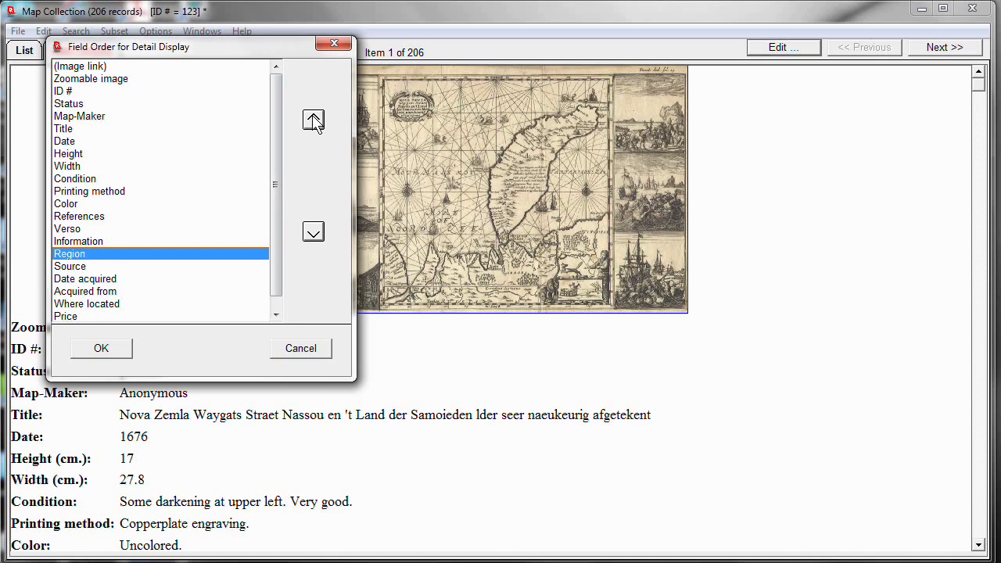
left_click_drag(313, 122, 313, 121)
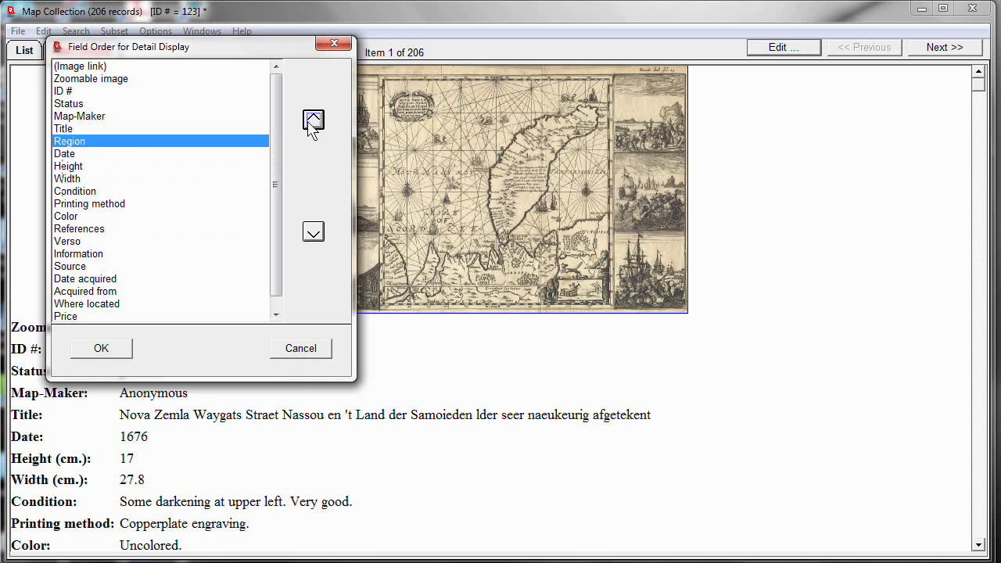
left_click(109, 357)
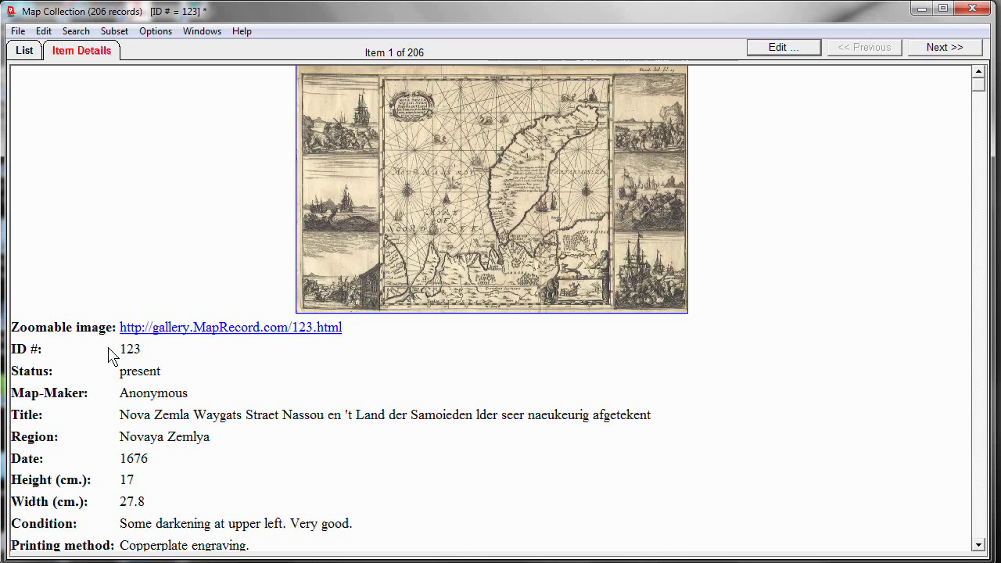
- Review the field order used for the item details display and accept it as it is
left_click(157, 35)
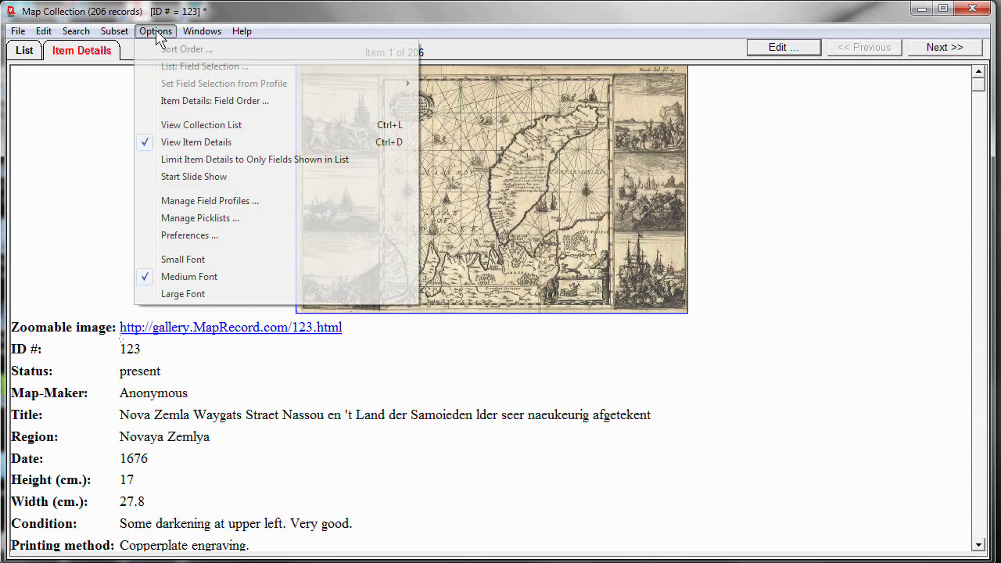
left_click(188, 102)
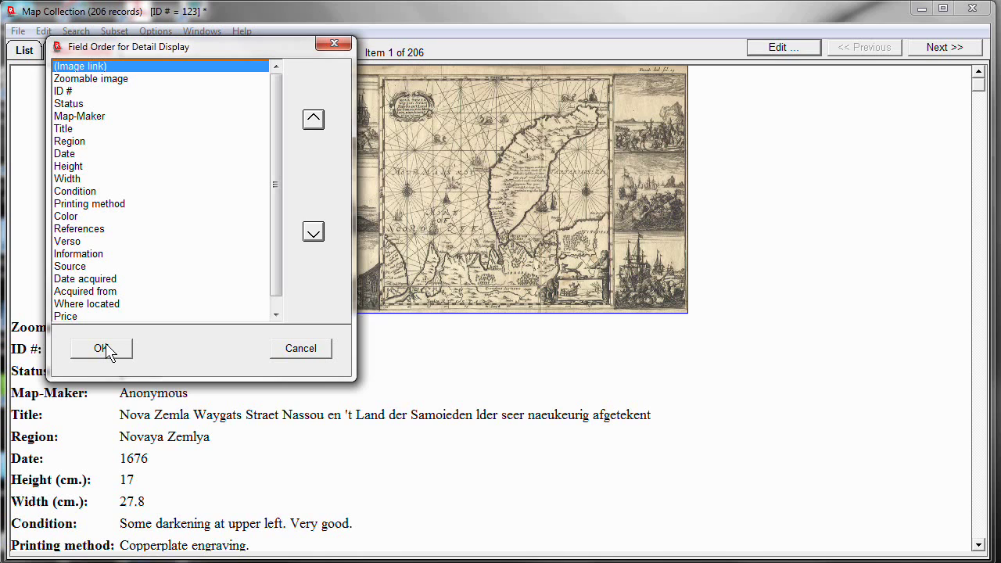
left_click(105, 349)
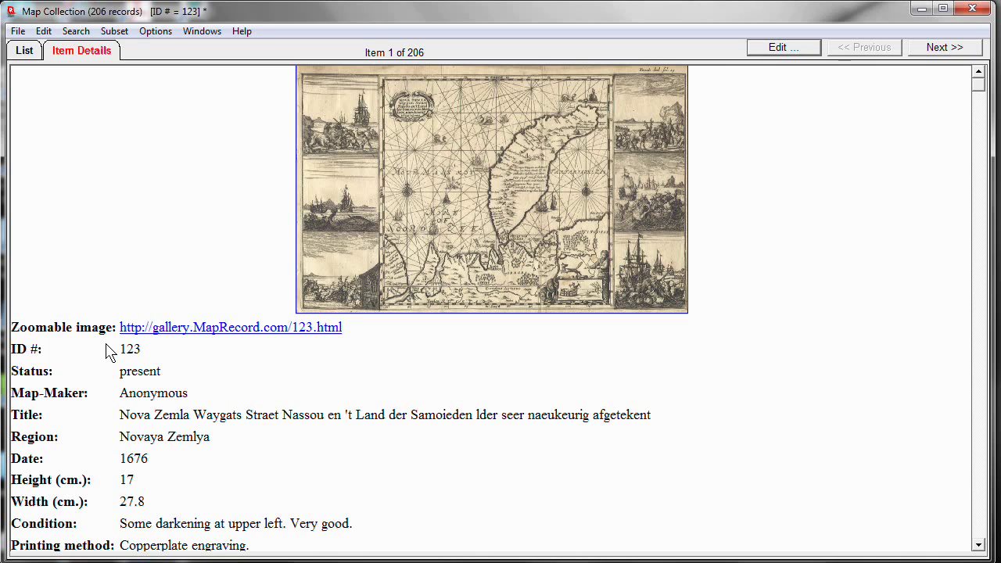
- Review the item details settings in the collection preferences and accept them as they are
left_click(159, 32)
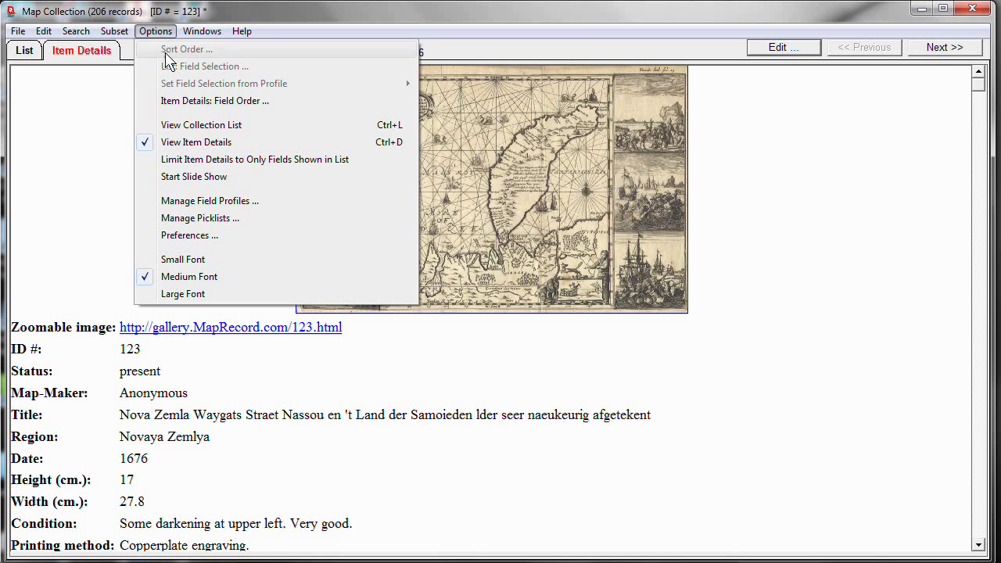
left_click(179, 236)
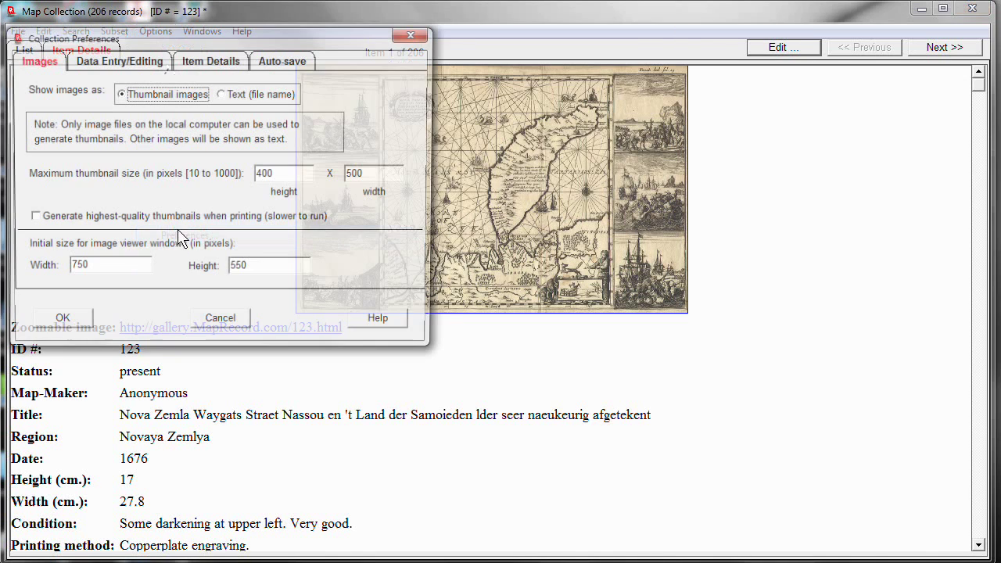
left_click(208, 62)
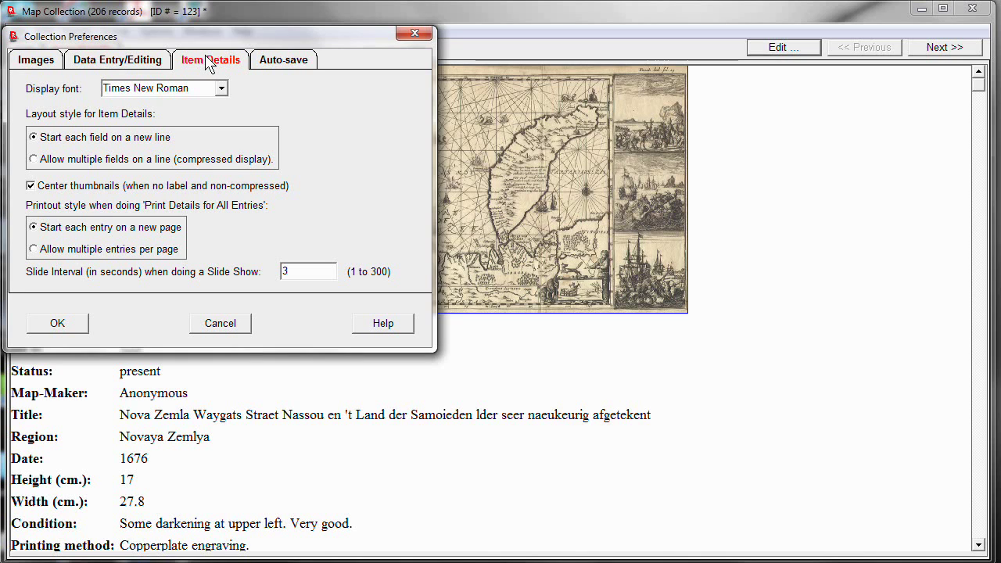
left_click(63, 322)
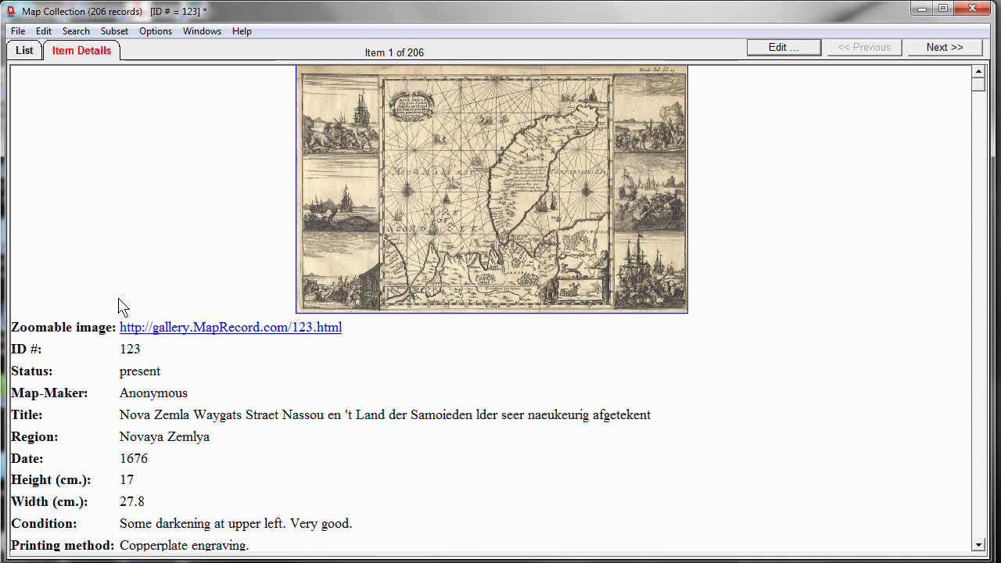
- Set the item details display font to Helvetica in the collection preferences
left_click(154, 33)
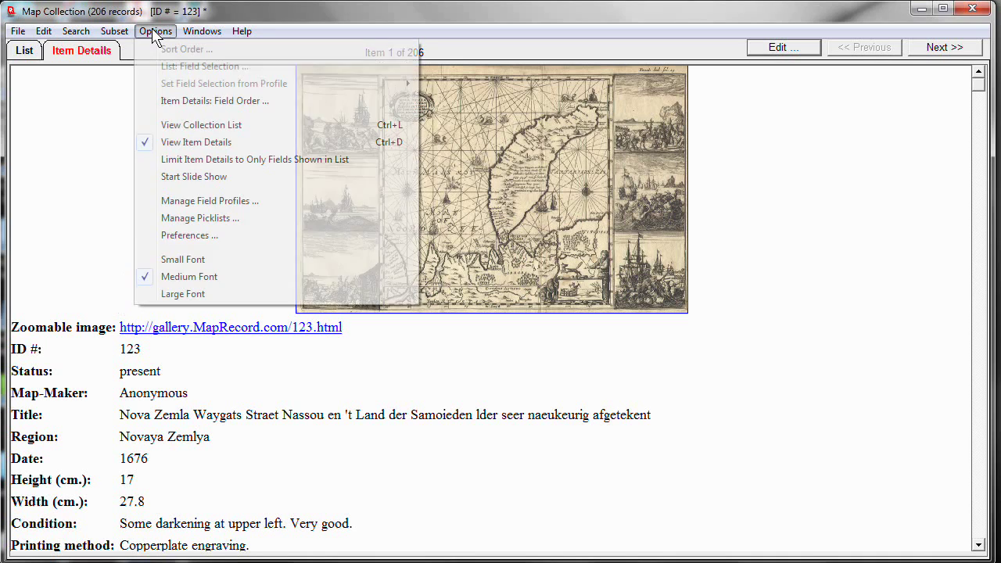
left_click(180, 236)
left_click(205, 63)
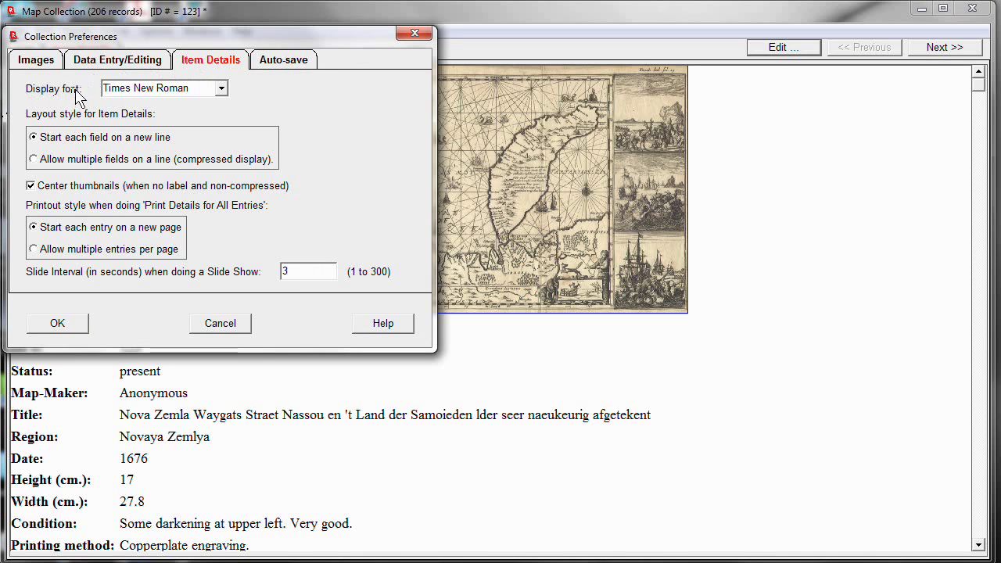
left_click(222, 90)
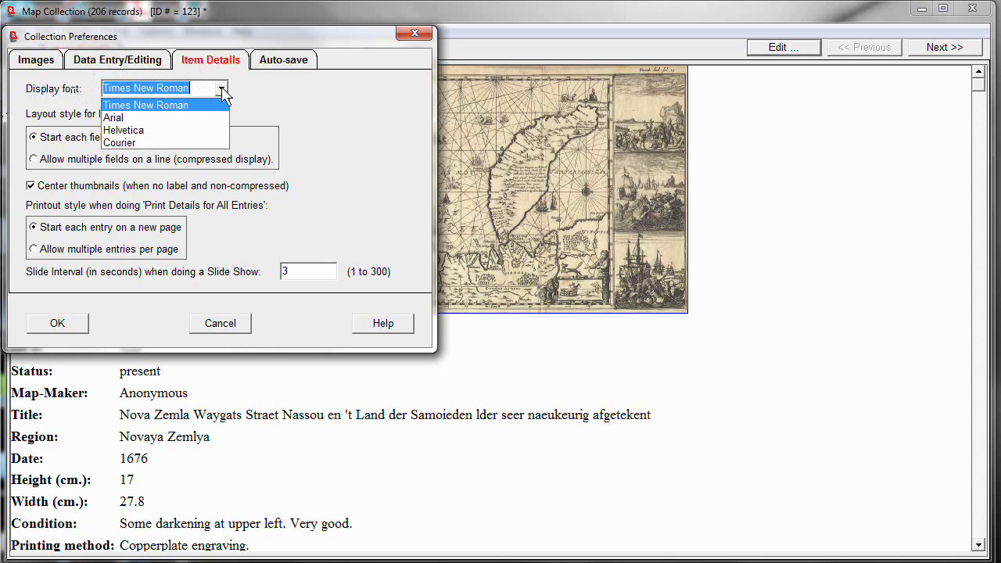
left_click(115, 131)
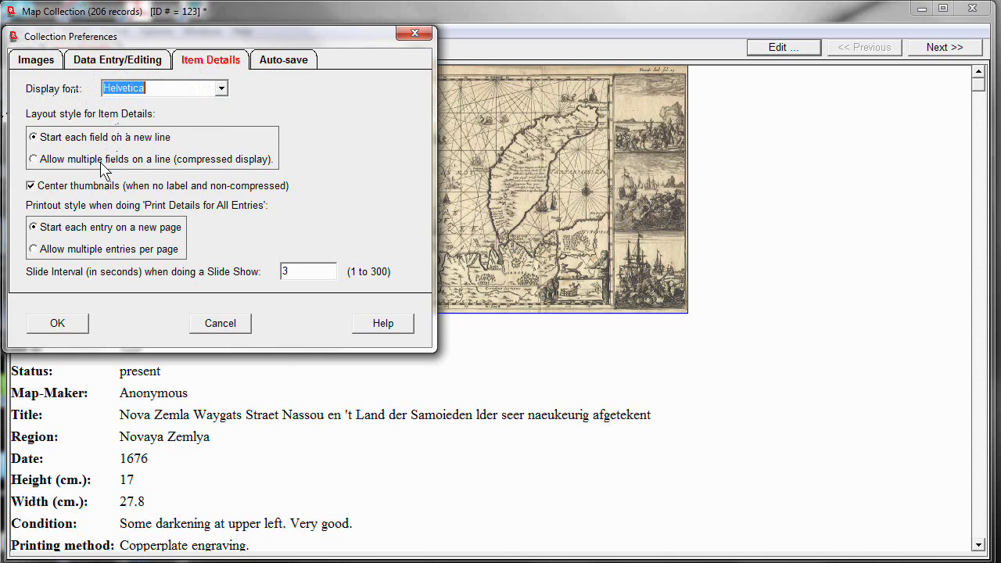
left_click(77, 323)
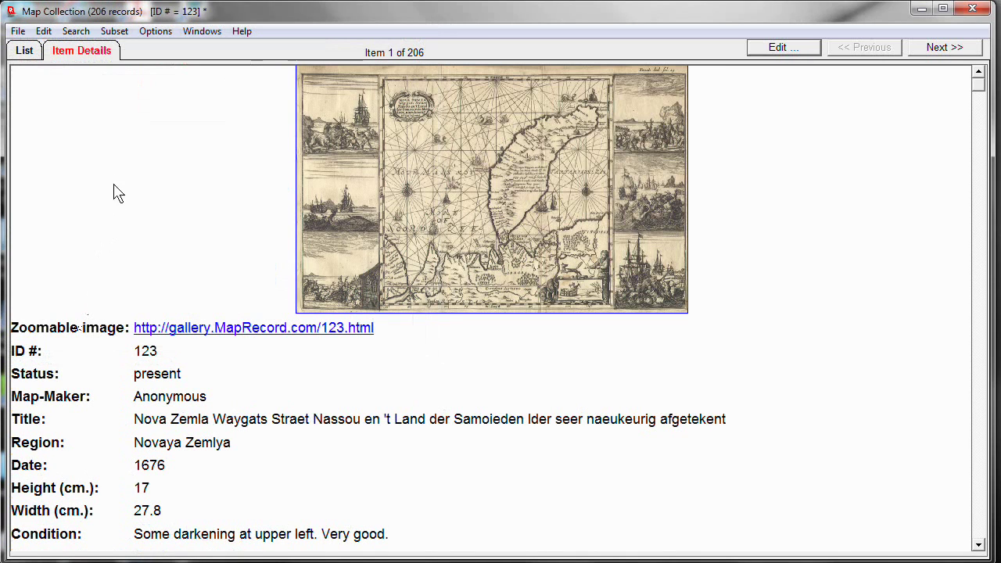
- Set the item details display font to the custom font Lucida Handwriting Italic
left_click(156, 31)
left_click(208, 236)
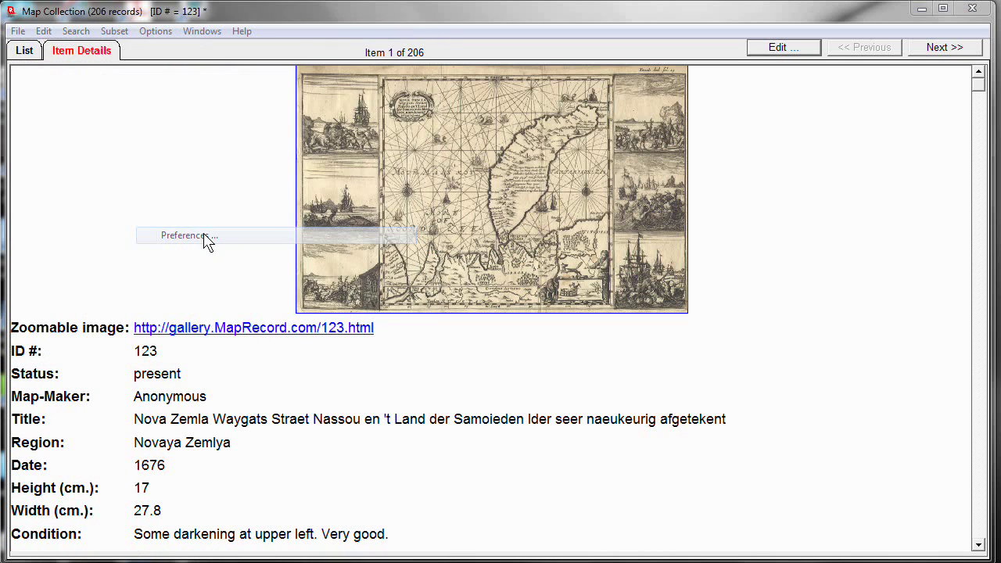
left_click(207, 61)
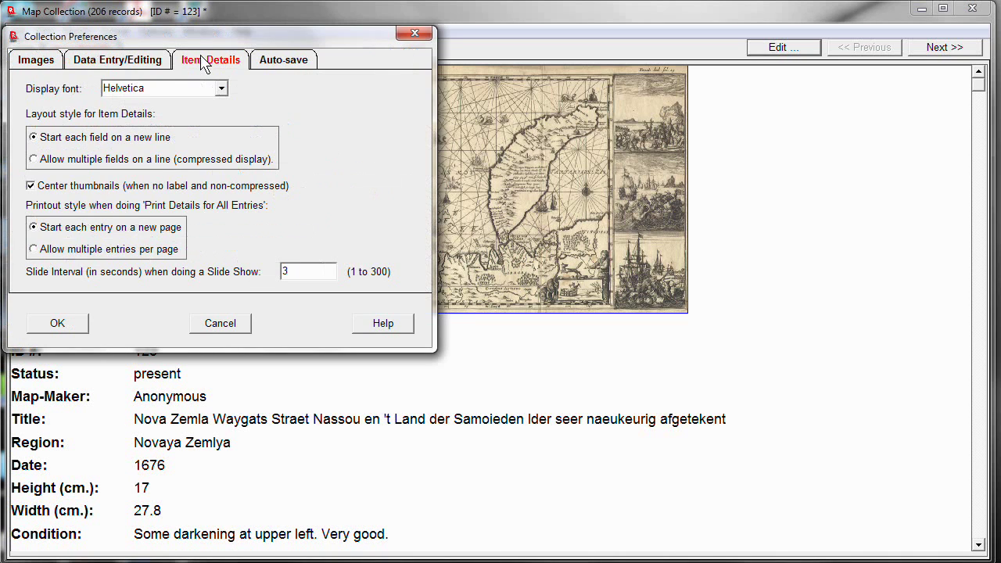
left_click(222, 90)
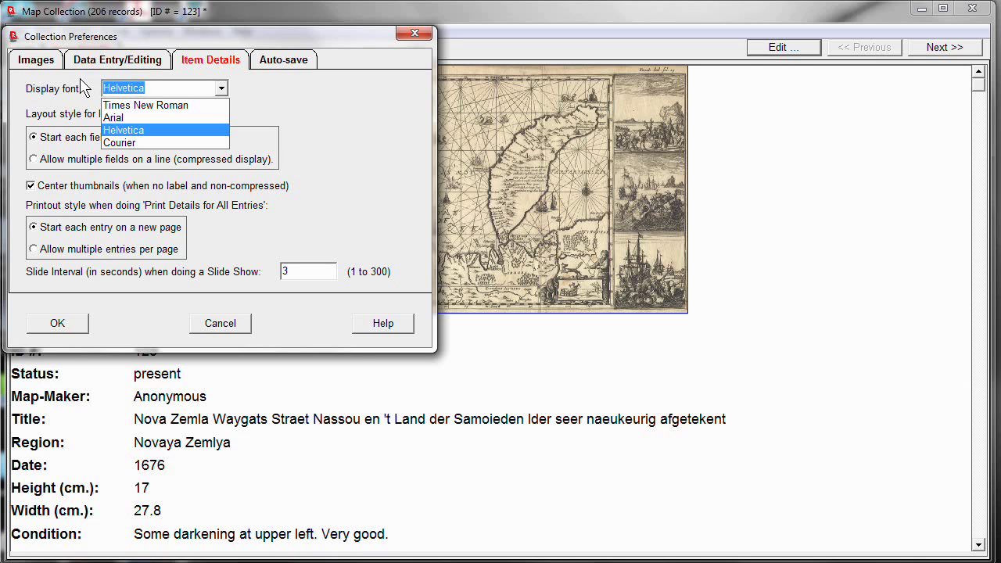
type("Lucida")
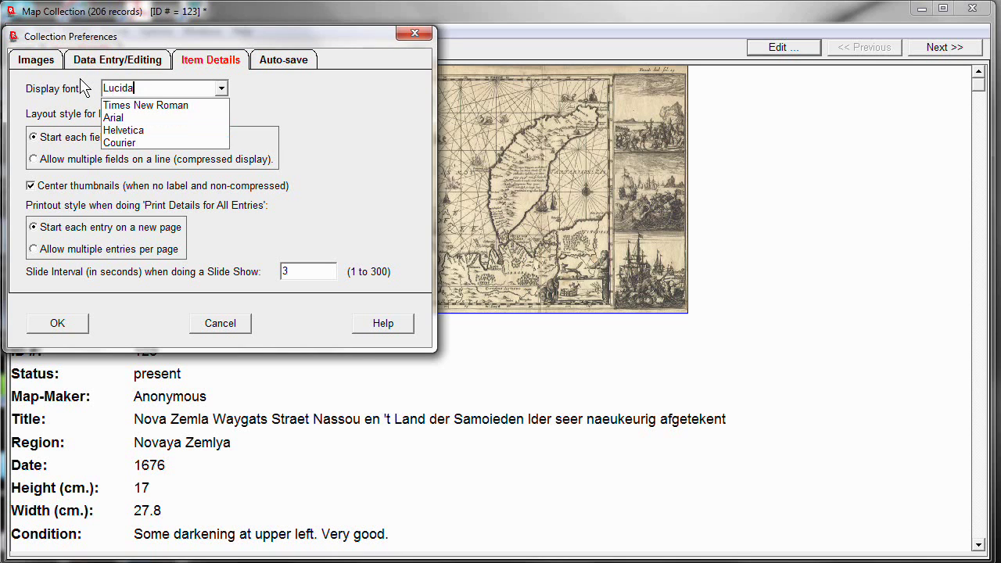
type(" Handwriting Italic")
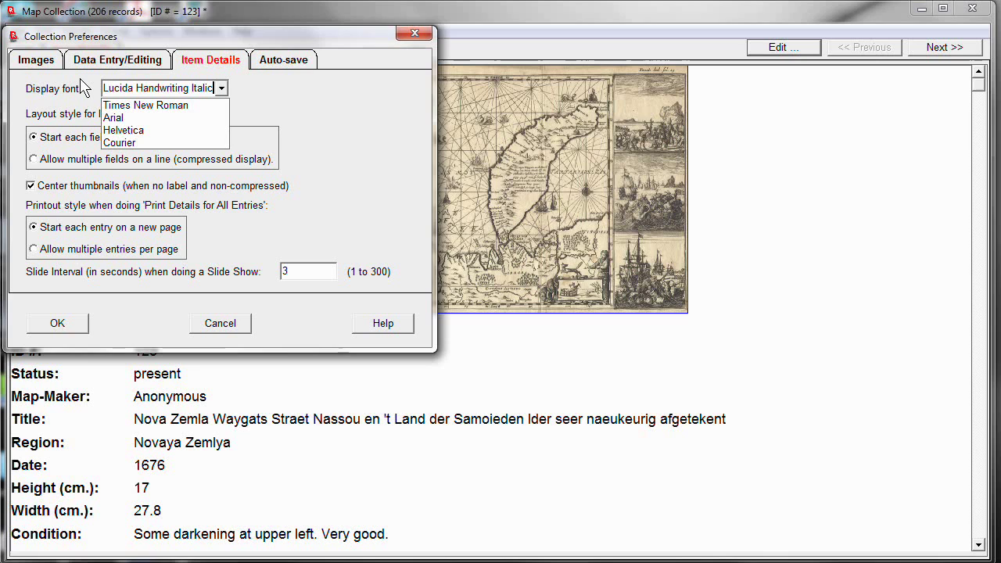
left_click(62, 324)
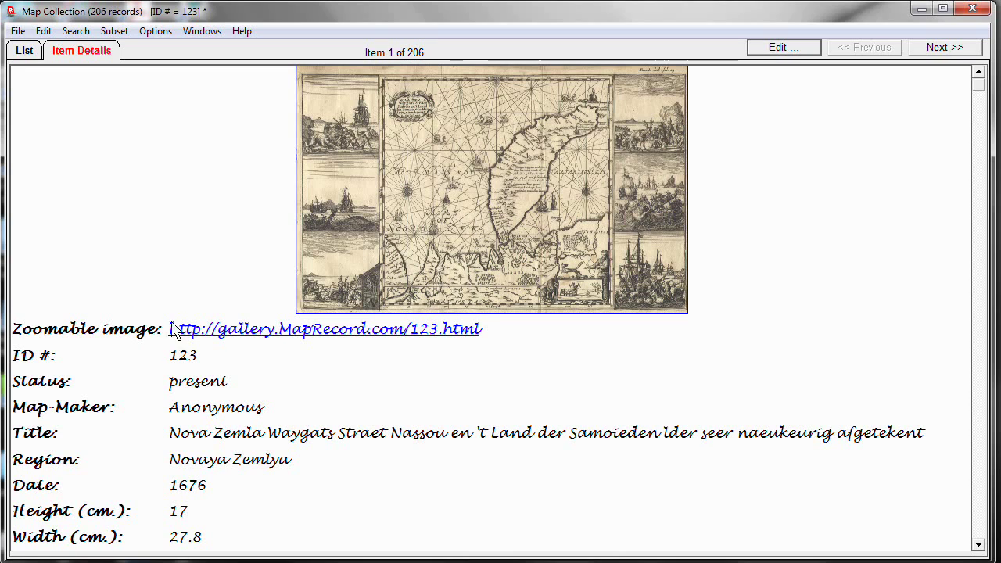
- Set the item details display font back to Times New Roman
left_click(155, 33)
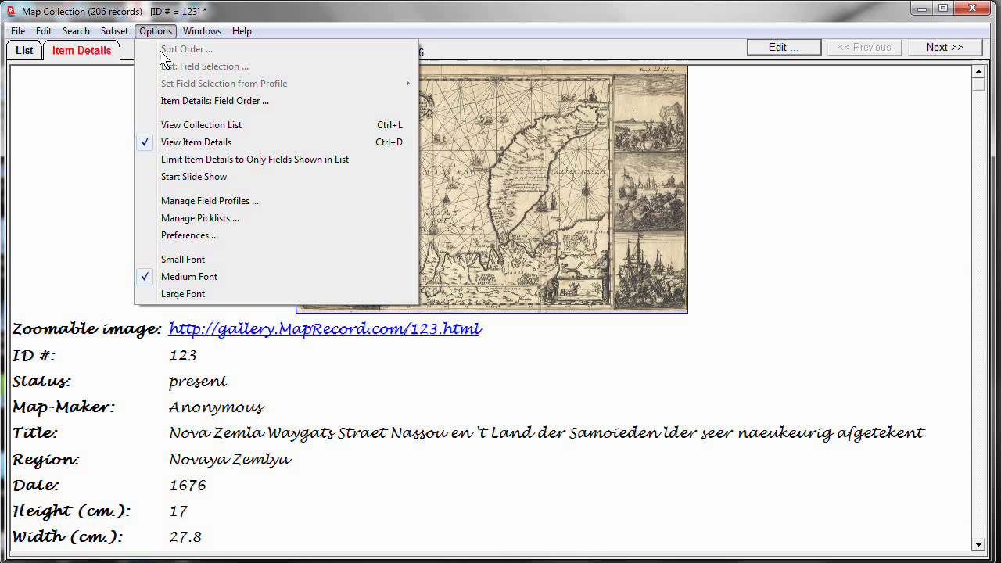
left_click(189, 235)
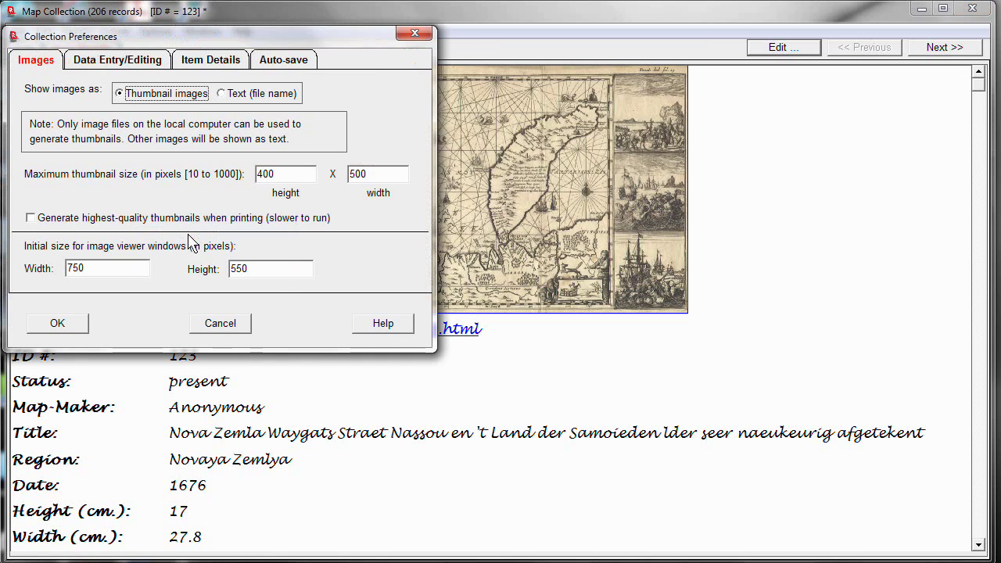
left_click(195, 69)
left_click(221, 89)
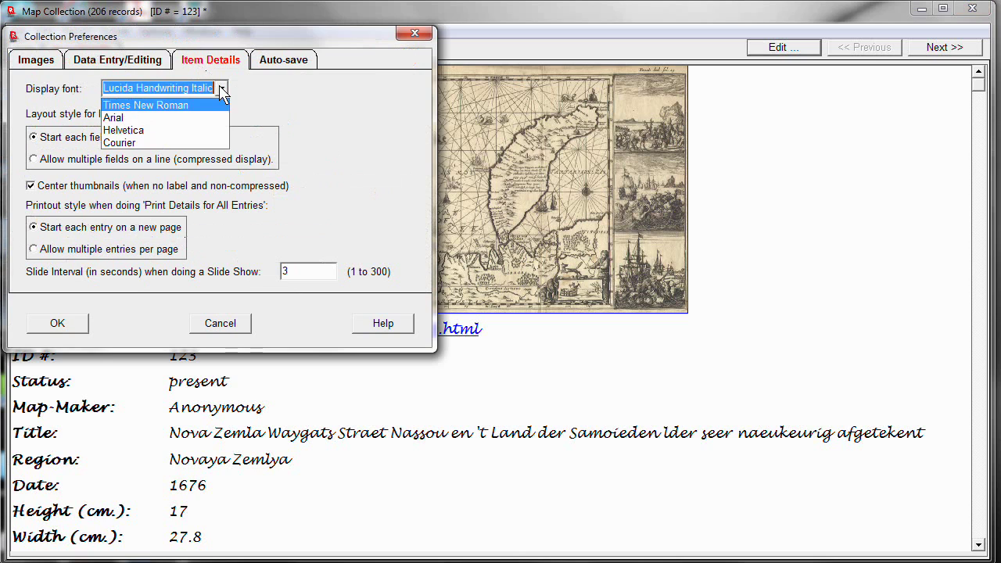
left_click(179, 114)
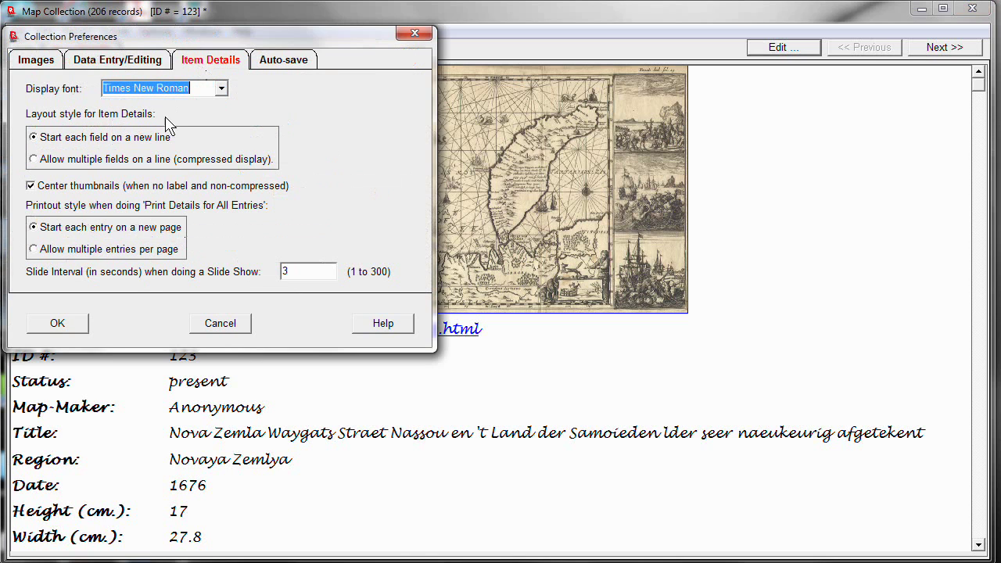
left_click(58, 323)
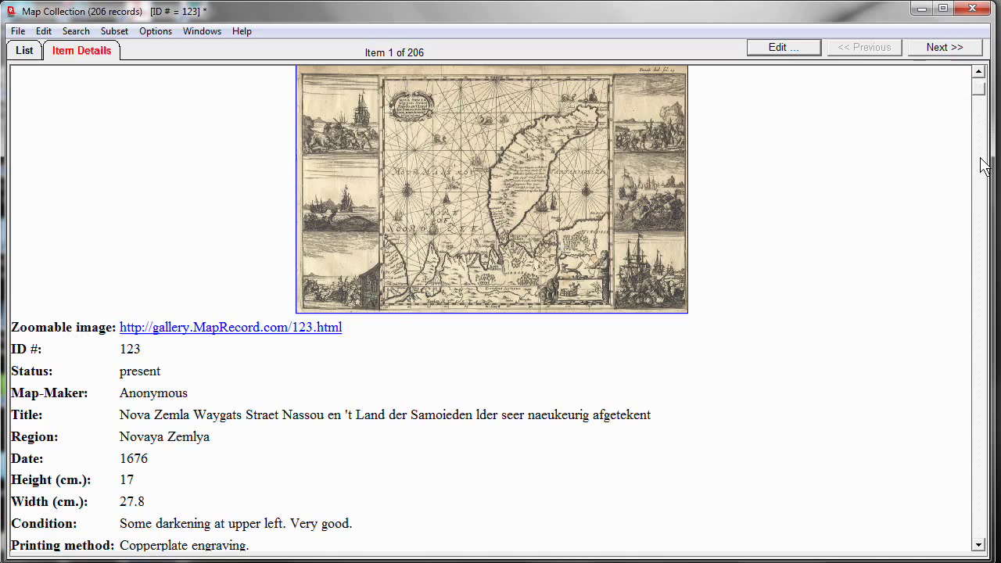
- Look through the first map's item details, examining how its fields are laid out
left_click_drag(984, 166, 977, 485)
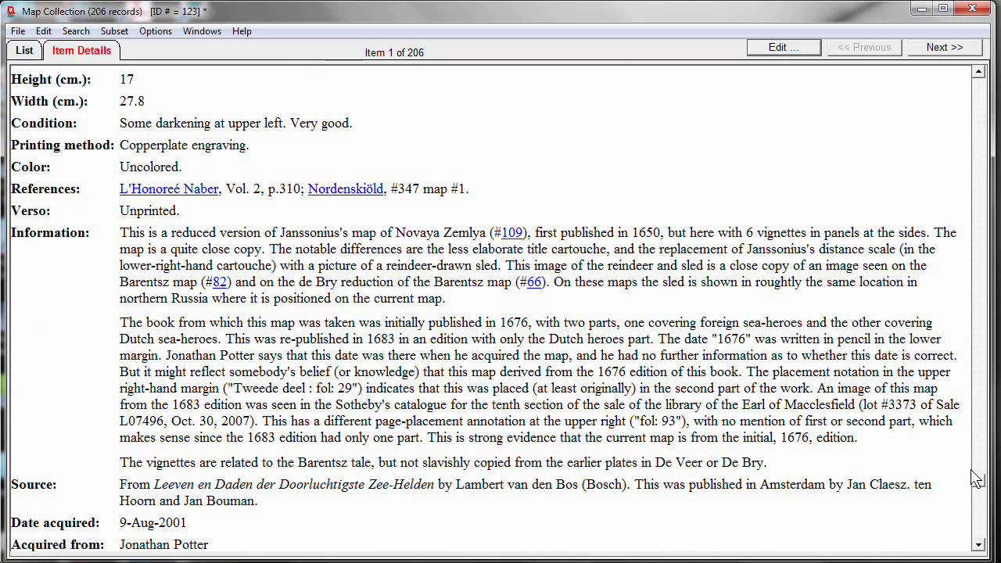
scroll(977, 479, "up", 5)
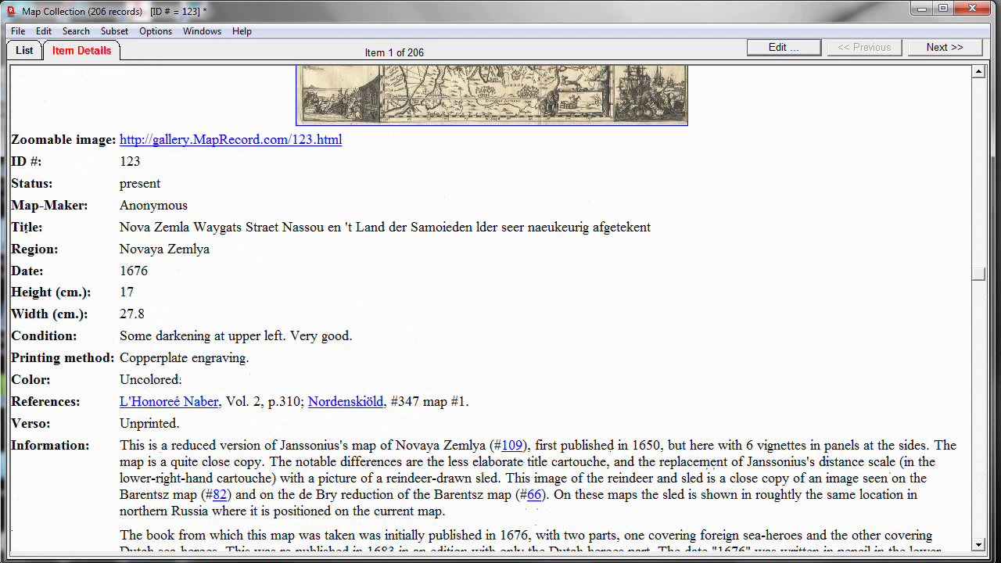
scroll(26, 227, "up", 1)
scroll(26, 231, "up", 3)
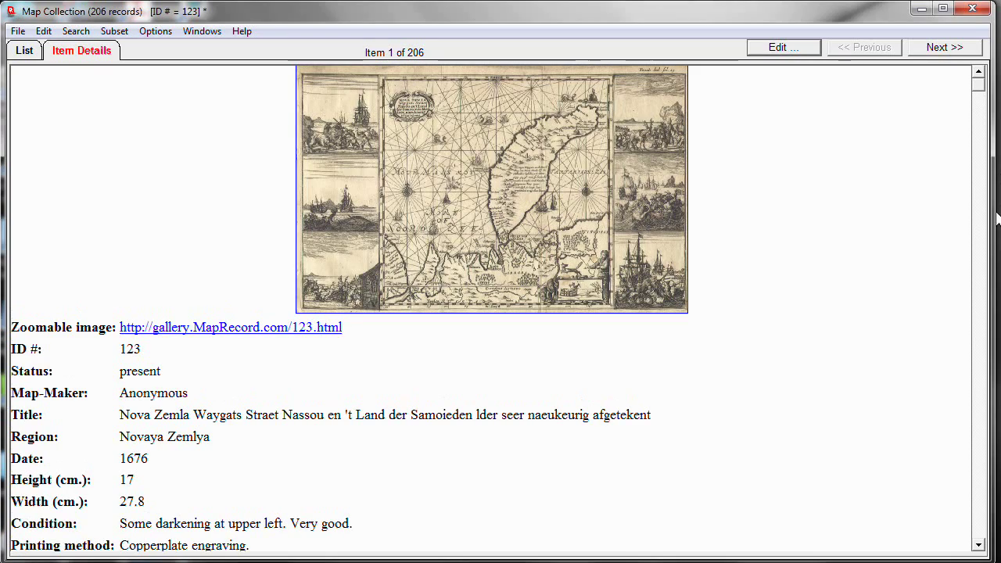
scroll(968, 490, "down", 4)
scroll(501, 313, "up", 4)
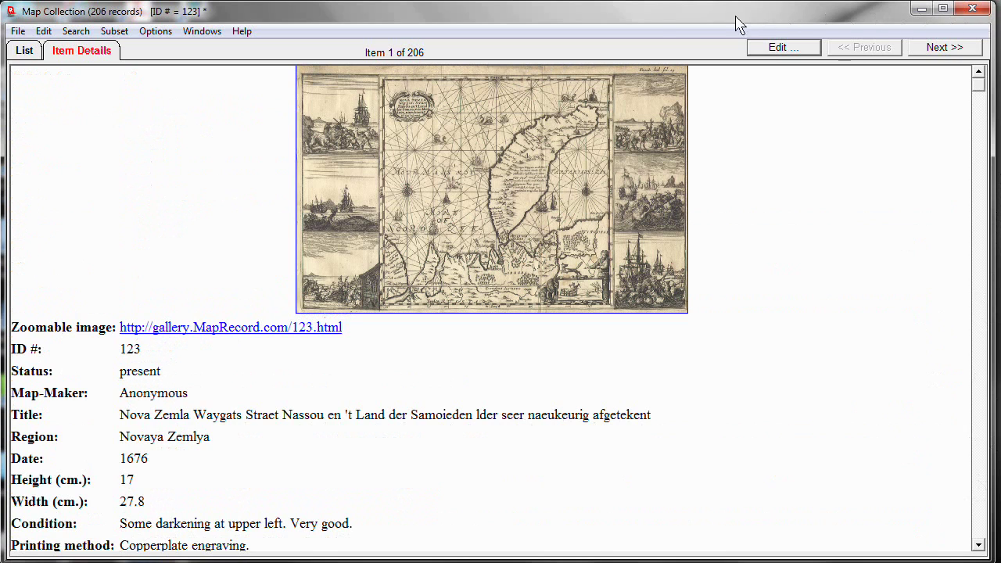
- Set the item details layout style to allow multiple fields on a line (compressed display) in the collection preferences
left_click(155, 33)
left_click(205, 237)
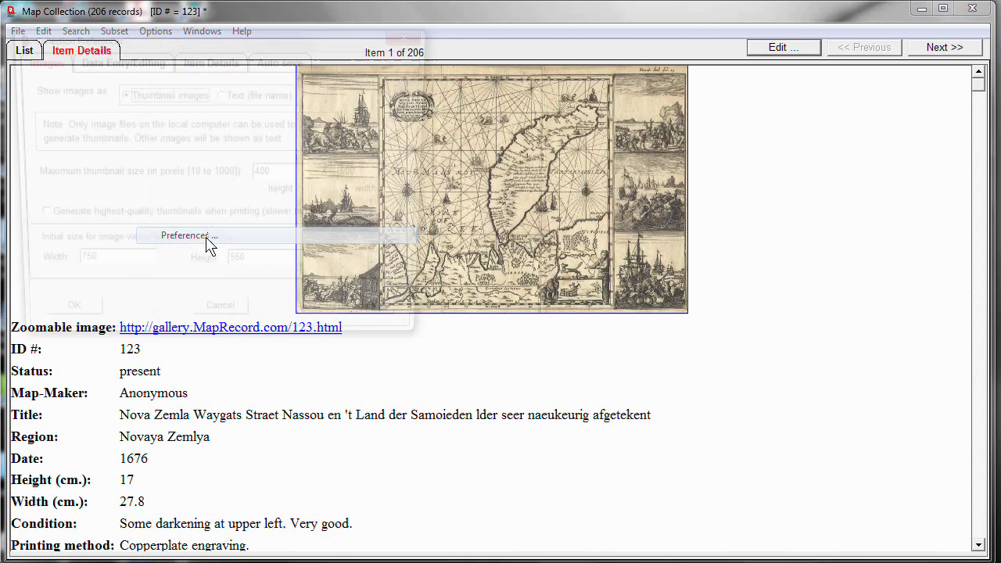
left_click(200, 62)
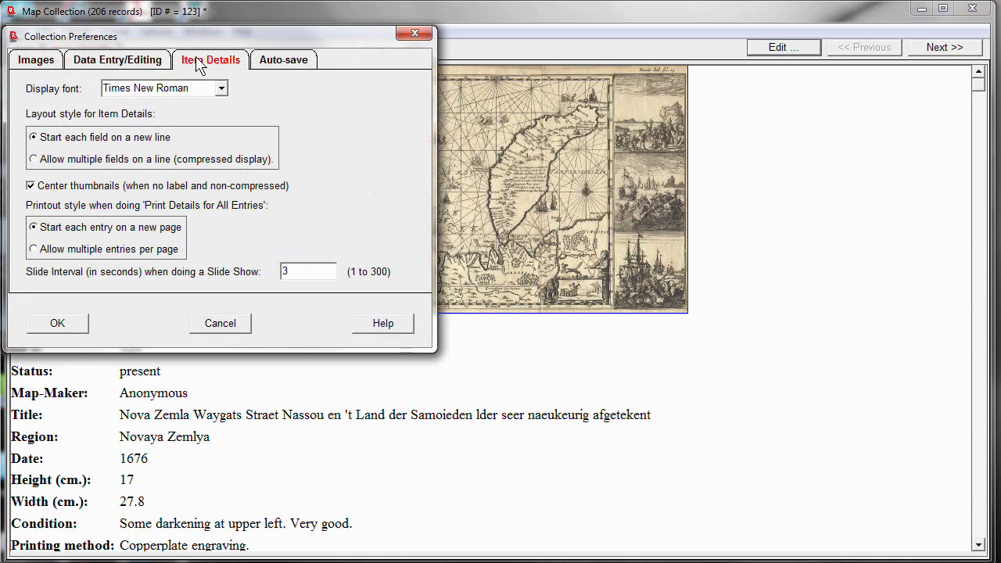
left_click(34, 160)
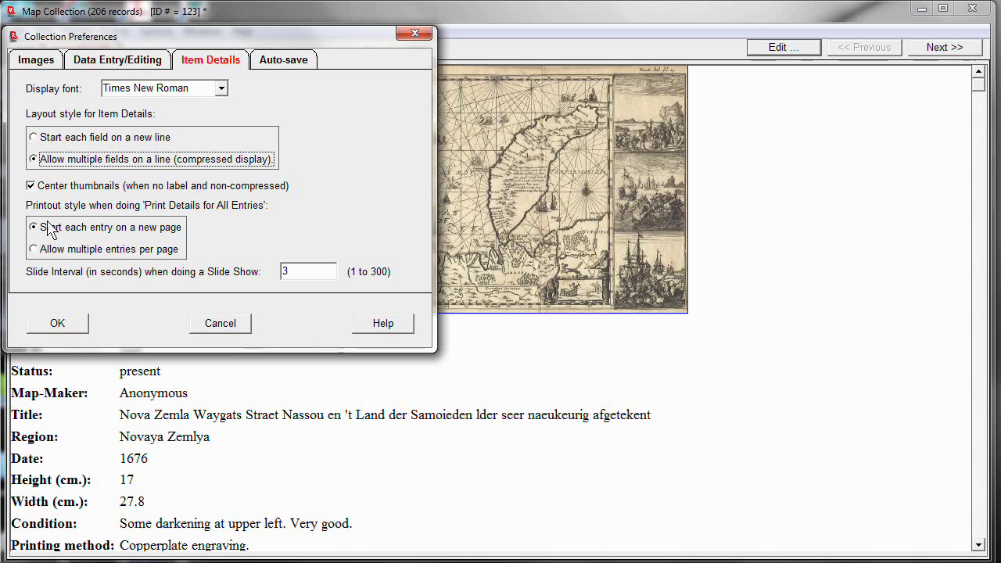
left_click(60, 327)
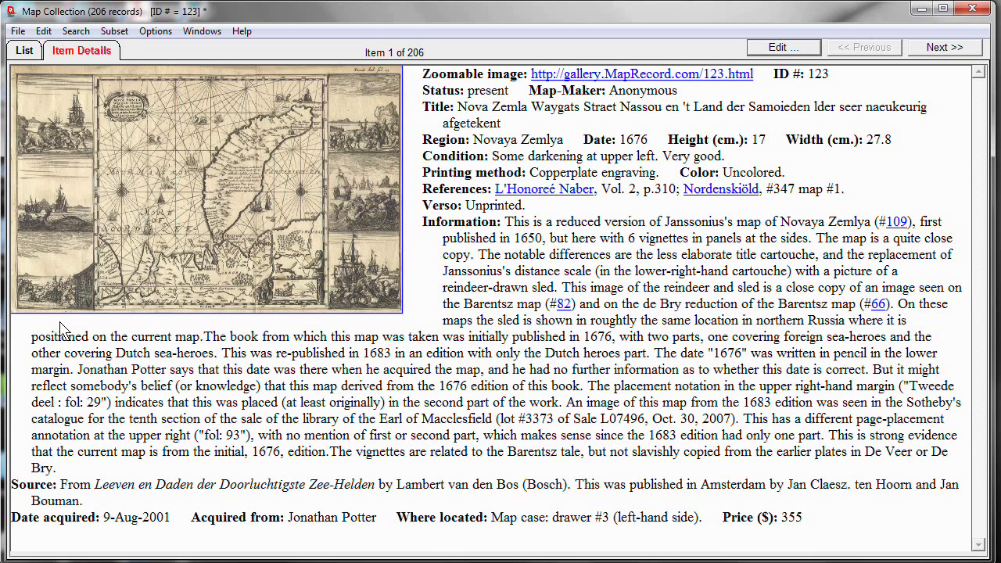
- Set the item details layout style back to starting each field on a new line in the collection preferences
left_click(155, 35)
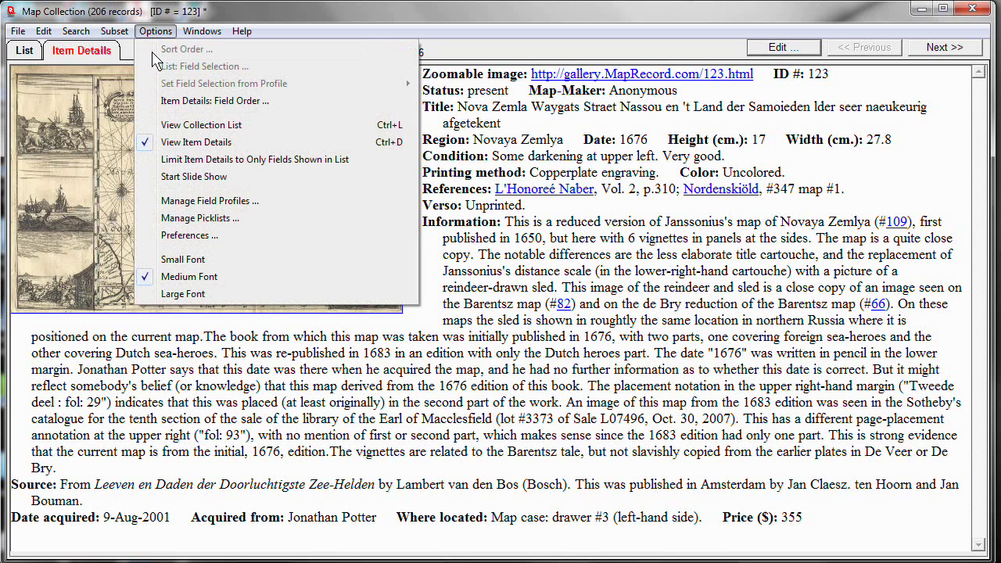
left_click(197, 235)
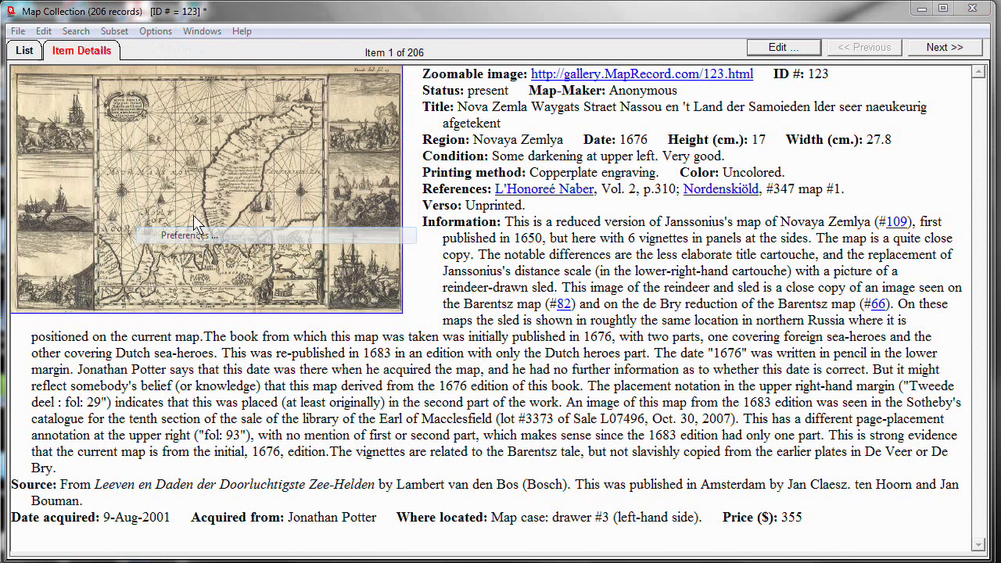
left_click(215, 63)
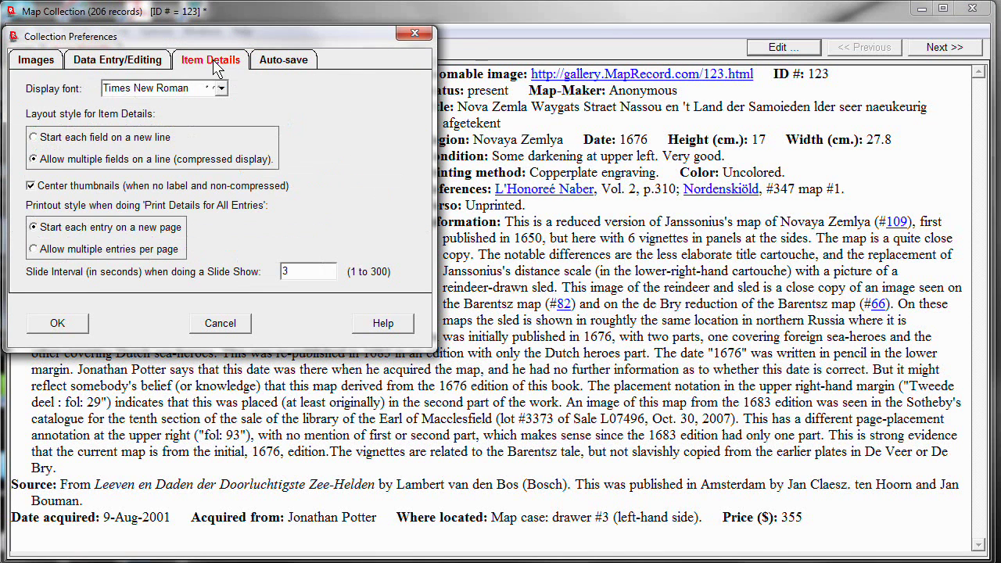
left_click(35, 140)
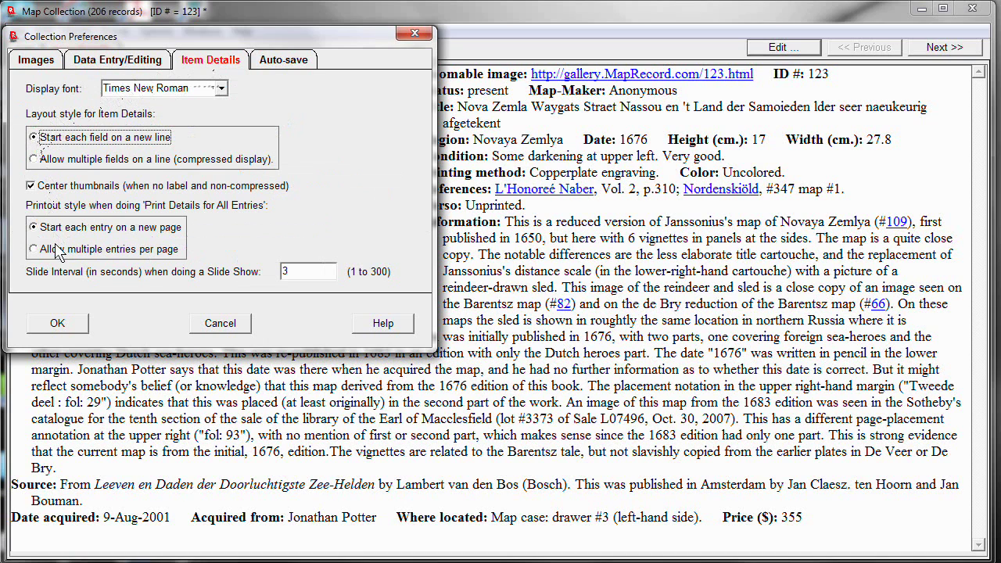
left_click(61, 324)
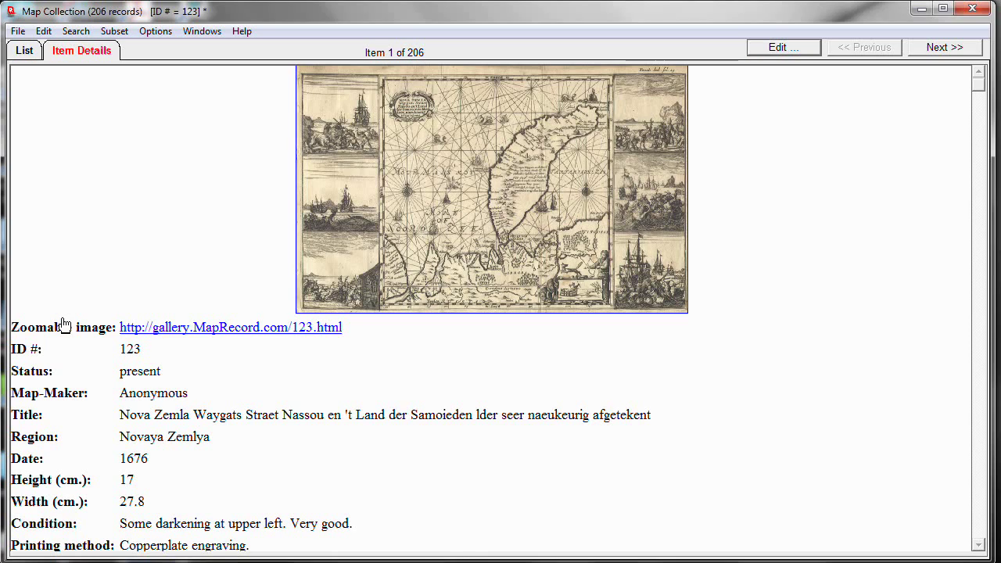